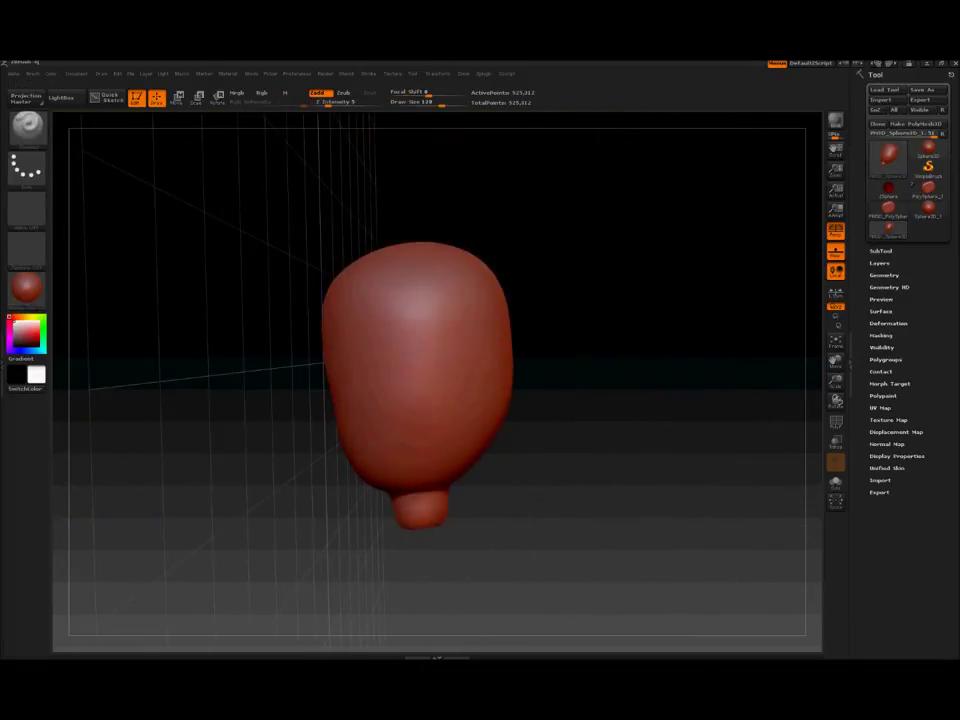
Tilt the head to check the new nose bump and mouth crease from another angle.
mouse_move(645, 450)
left_mouse_down()
mouse_move(573, 405)
mouse_move(300, 320)
left_mouse_up()
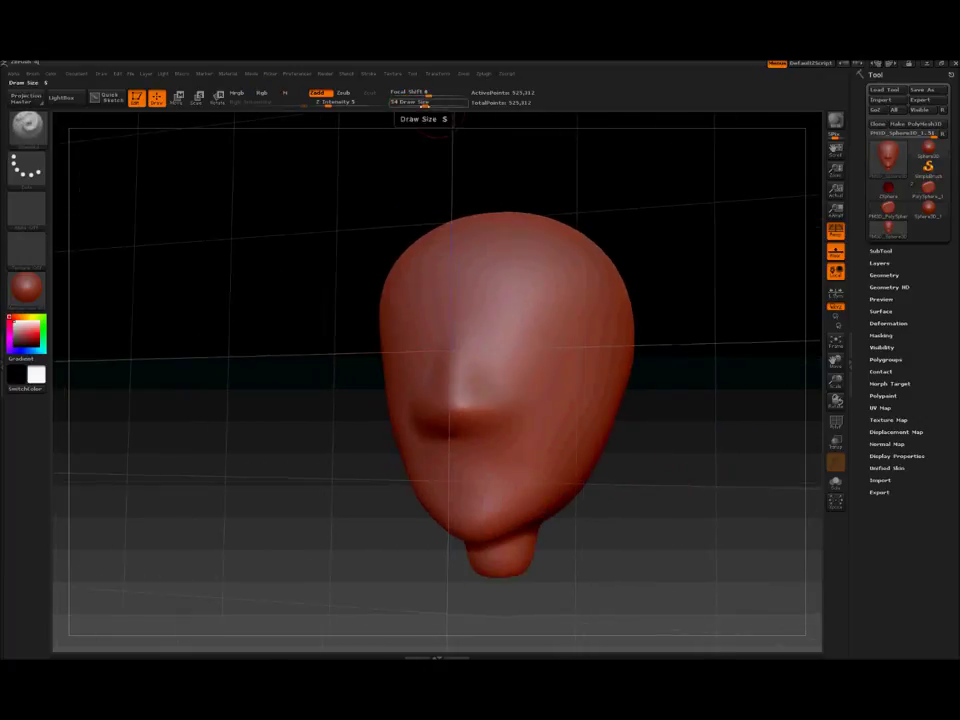
Swing between front, top and three-quarter views while shaping brows, eye sockets, nose and lips.
left_click_drag(410, 297, 503, 346)
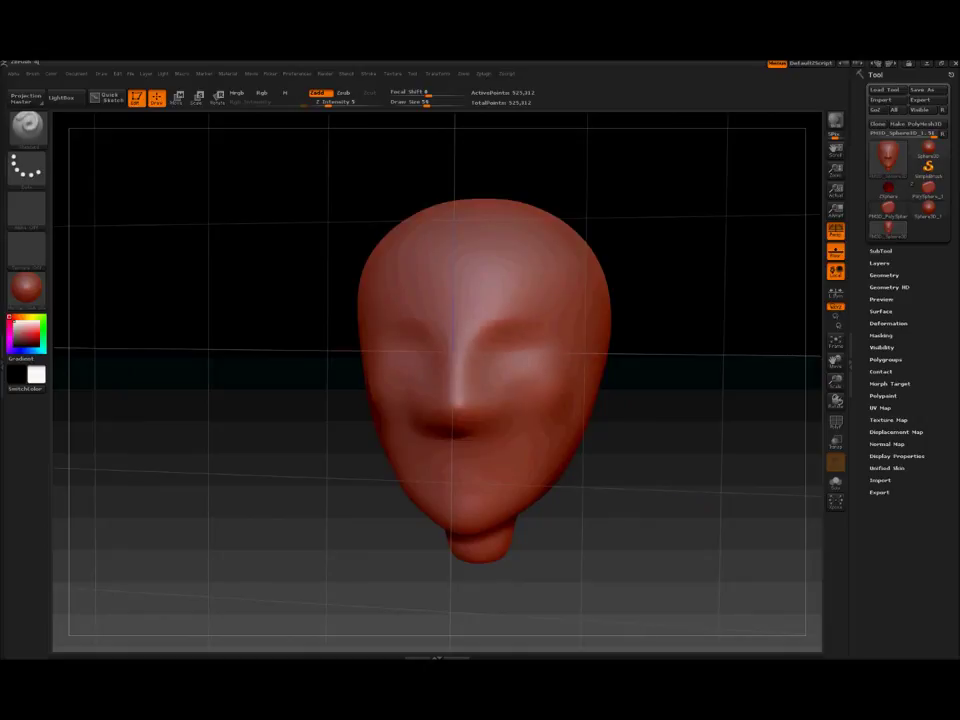
left_click_drag(410, 300, 453, 349)
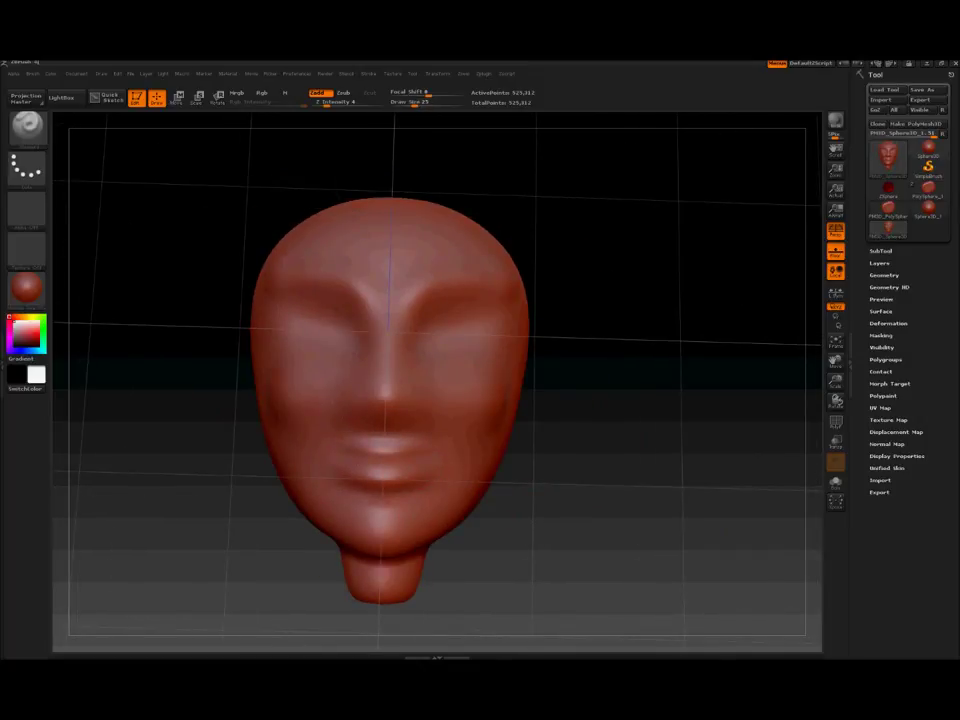
mouse_move(676, 516)
left_mouse_down()
mouse_move(654, 476)
mouse_move(576, 495)
mouse_move(296, 380)
left_mouse_up()
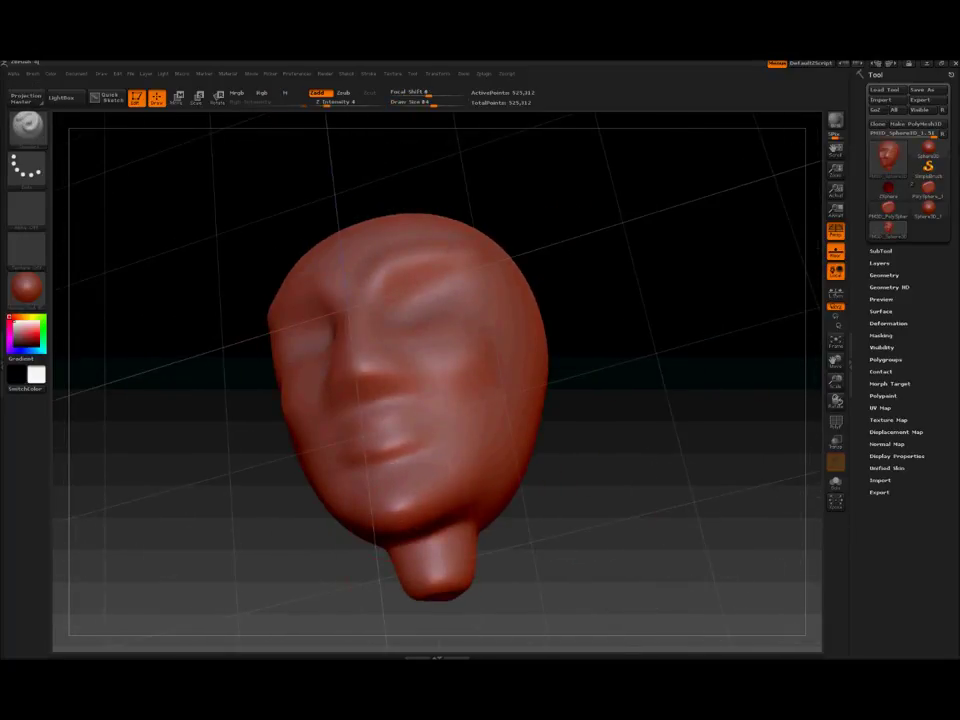
left_click_drag(660, 490, 679, 498, "shift")
left_click_drag(283, 120, 373, 637)
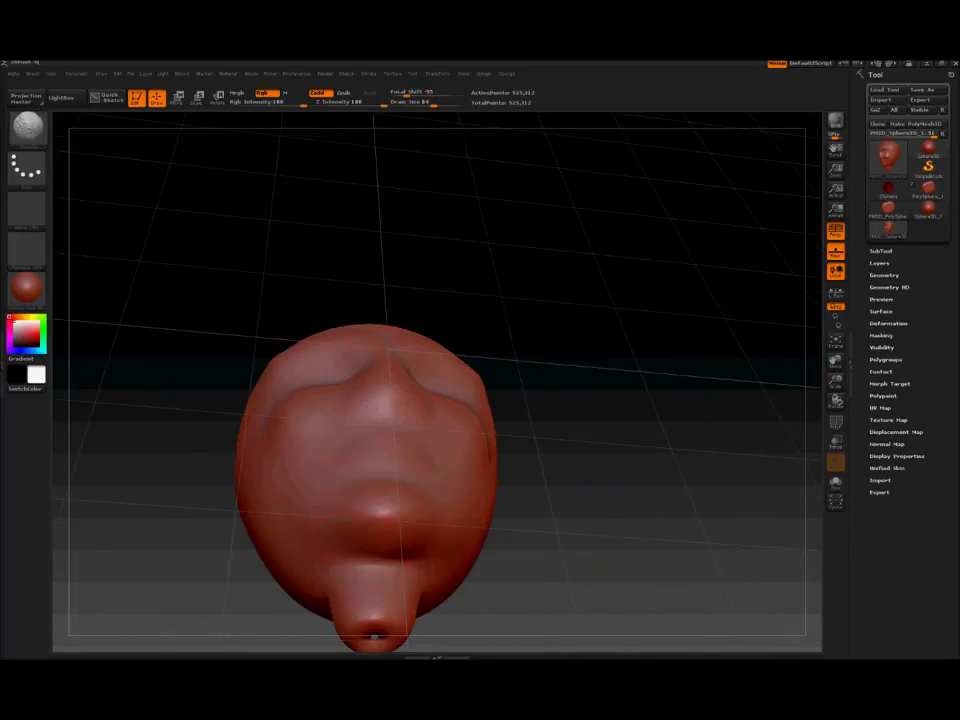
left_click_drag(233, 372, 612, 457)
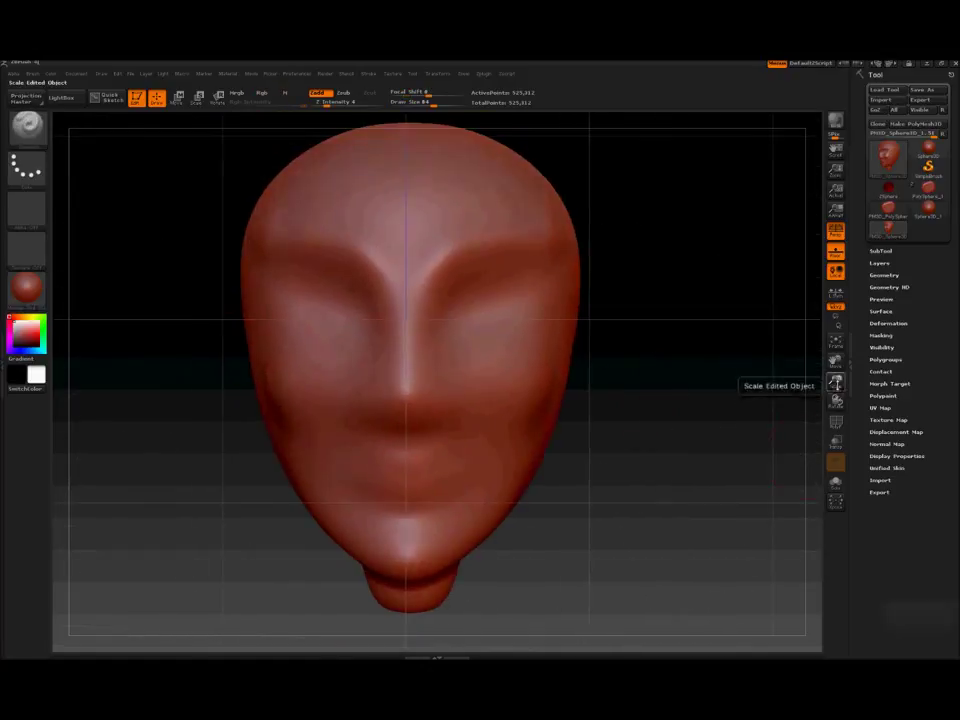
left_click_drag(612, 457, 482, 444)
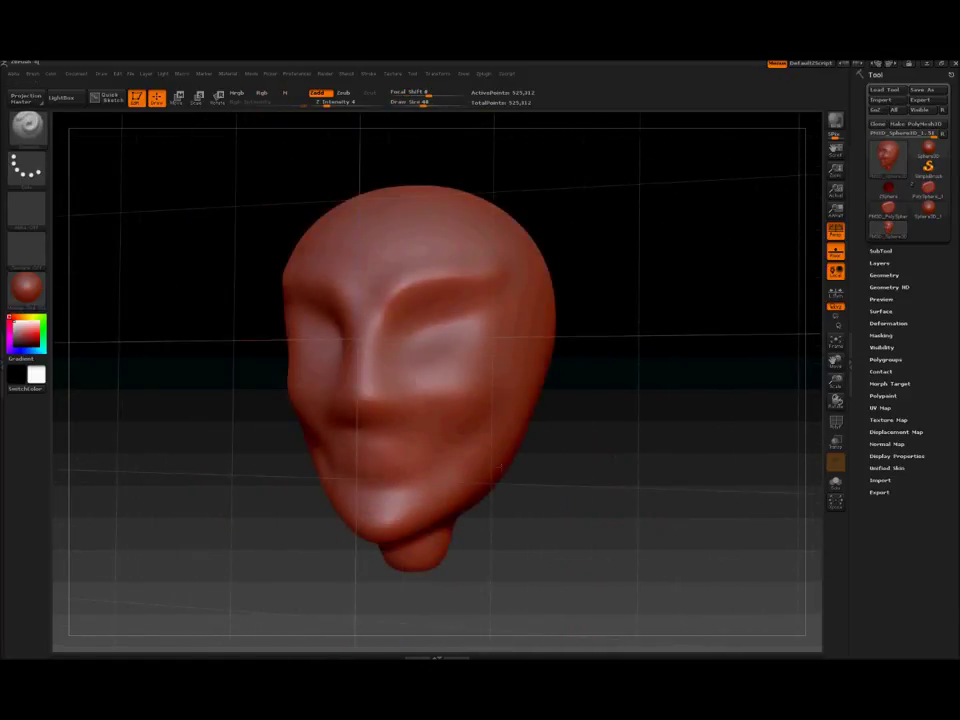
mouse_move(629, 511)
left_mouse_down()
mouse_move(303, 475)
mouse_move(422, 107)
mouse_move(470, 473)
left_mouse_up()
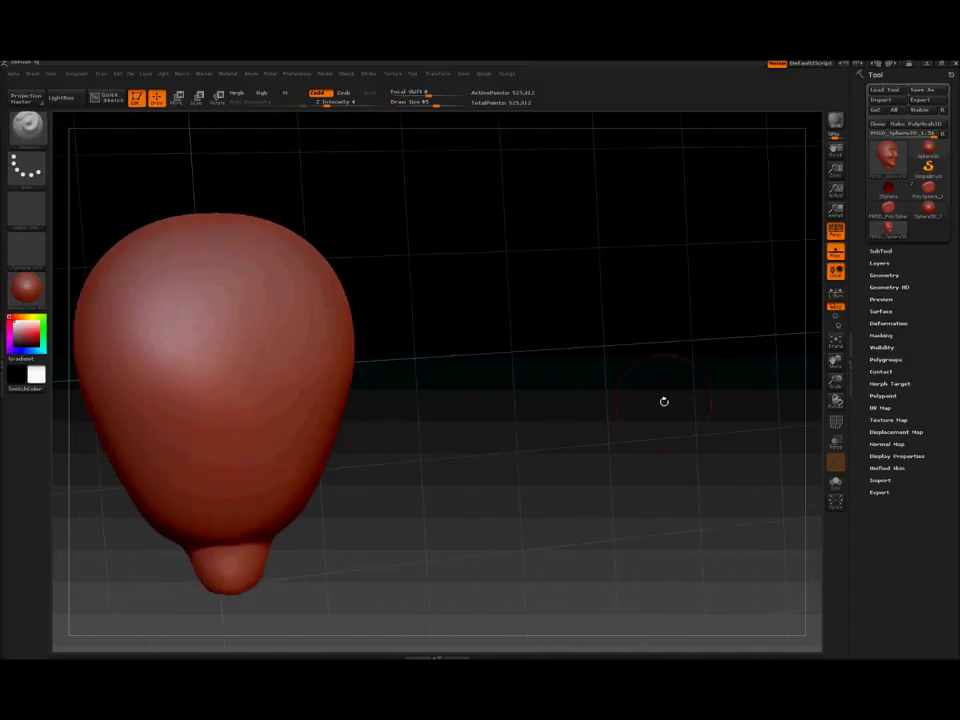
Orbit over the top and sides of the head while building ears and skull bumps.
left_click_drag(283, 298, 295, 356)
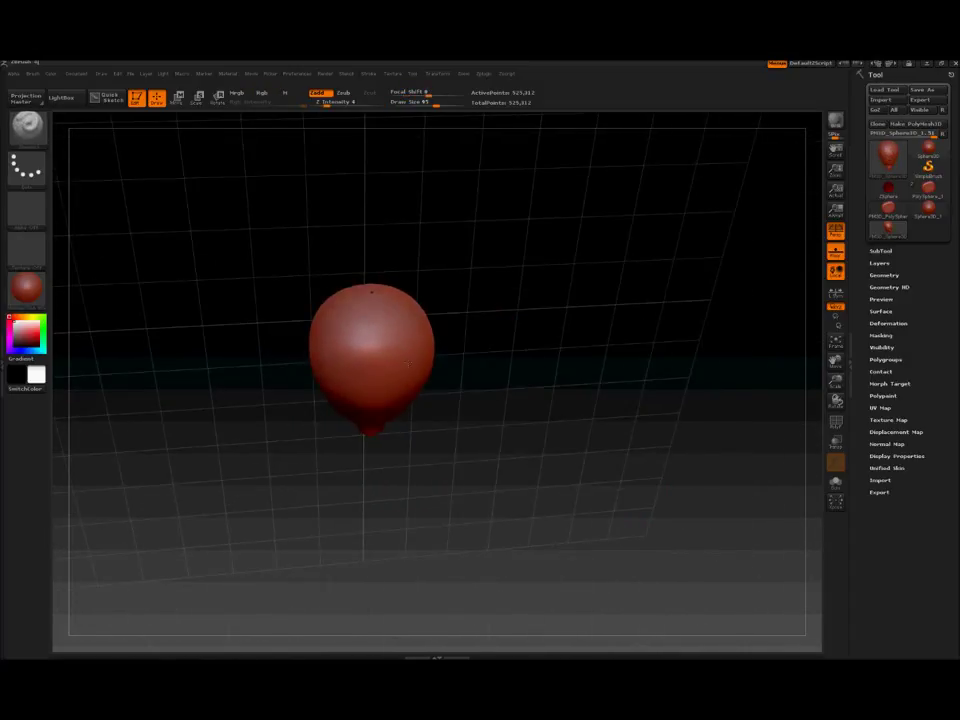
left_click_drag(372, 291, 362, 428)
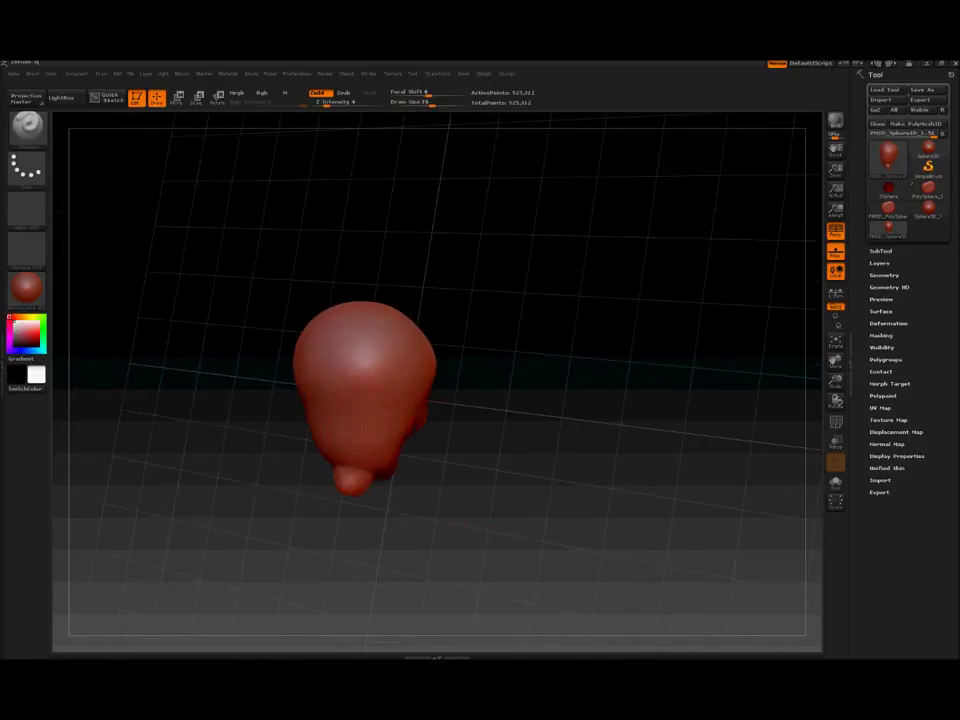
left_click_drag(362, 428, 504, 270)
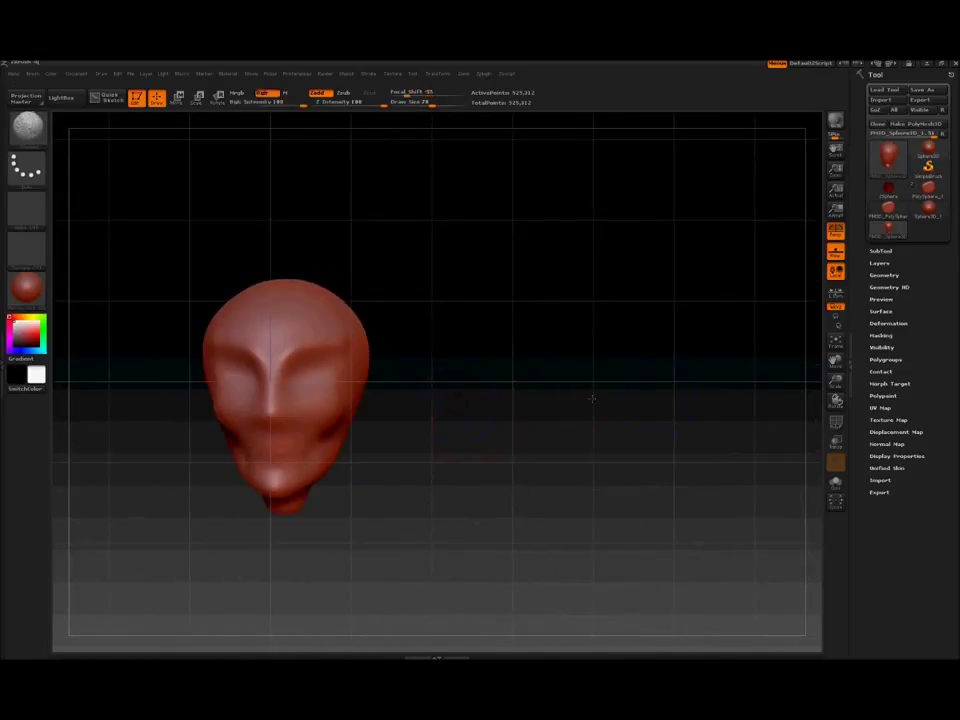
mouse_move(504, 270)
left_mouse_down()
mouse_move(420, 300)
mouse_move(430, 118)
left_mouse_up()
mouse_move(447, 465)
left_mouse_down()
mouse_move(388, 441)
mouse_move(474, 193)
mouse_move(447, 430)
left_mouse_up()
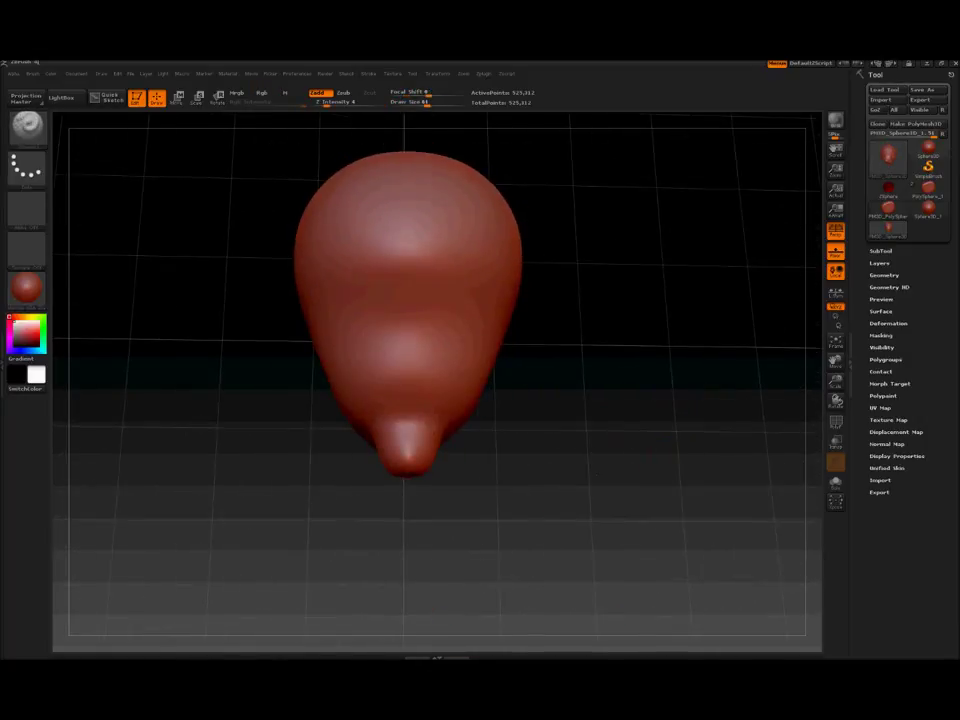
left_click_drag(620, 420, 660, 400)
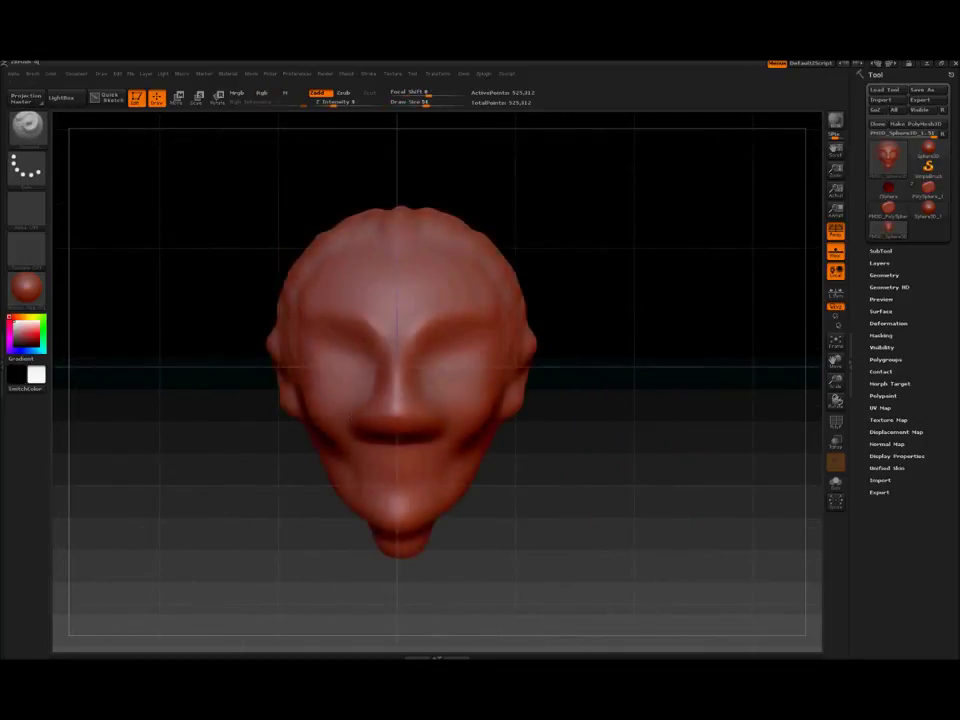
mouse_move(560, 480)
left_mouse_down()
mouse_move(555, 448)
mouse_move(620, 430)
mouse_move(580, 440)
mouse_move(560, 430)
mouse_move(430, 302)
left_mouse_up()
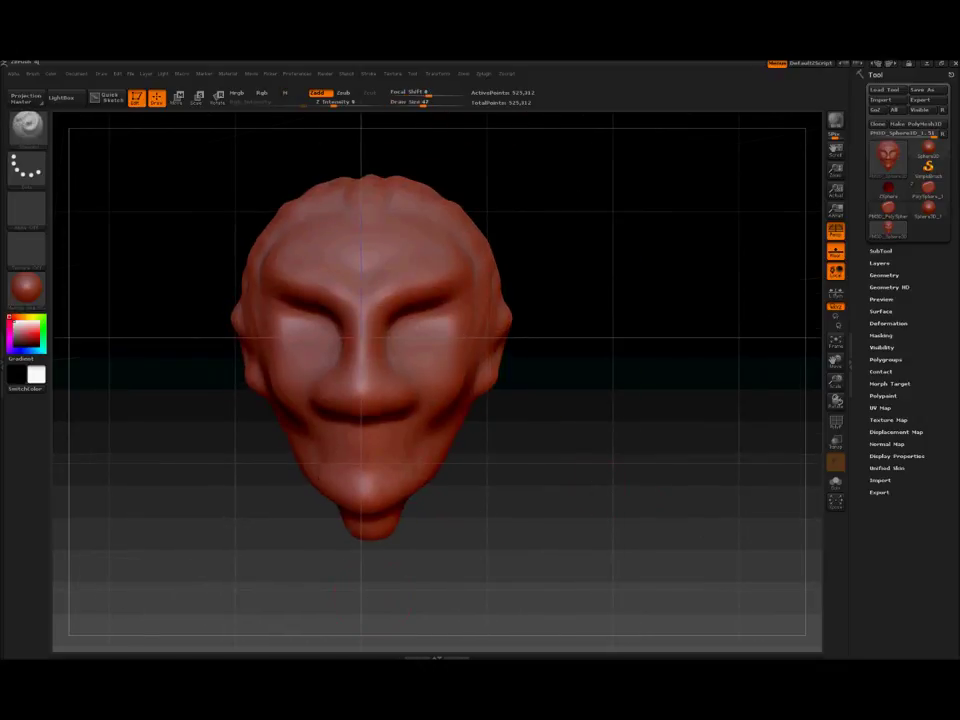
mouse_move(600, 560)
left_mouse_down()
mouse_move(643, 568)
mouse_move(603, 537)
left_mouse_up()
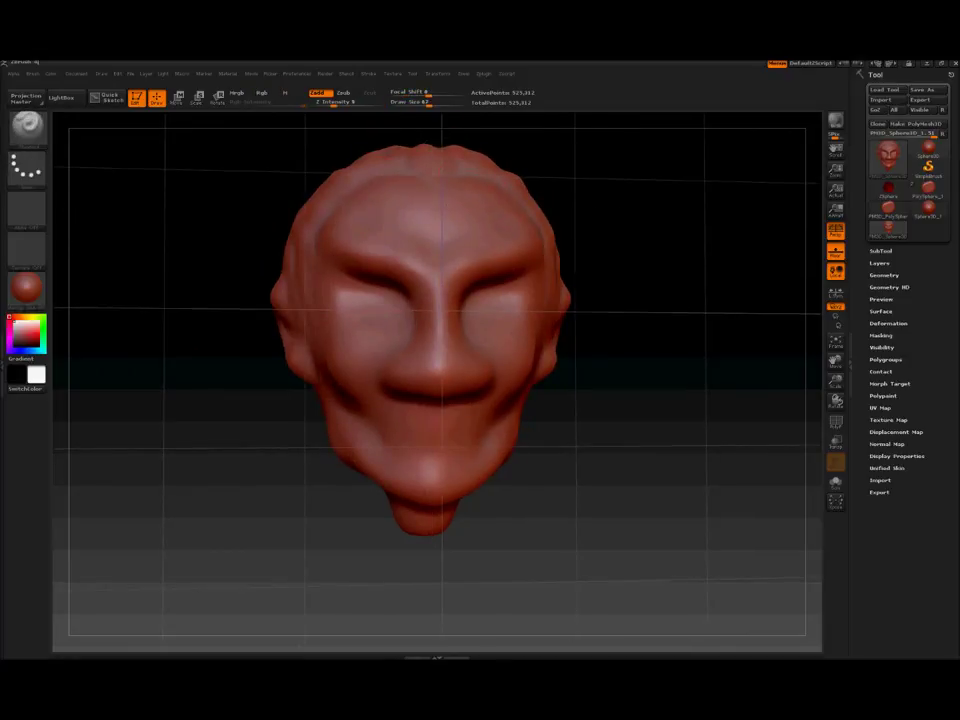
Check the widened grin from the front, ear profile and back of the head.
mouse_move(600, 450)
left_mouse_down()
mouse_move(640, 430)
mouse_move(622, 424)
mouse_move(689, 430)
left_mouse_up()
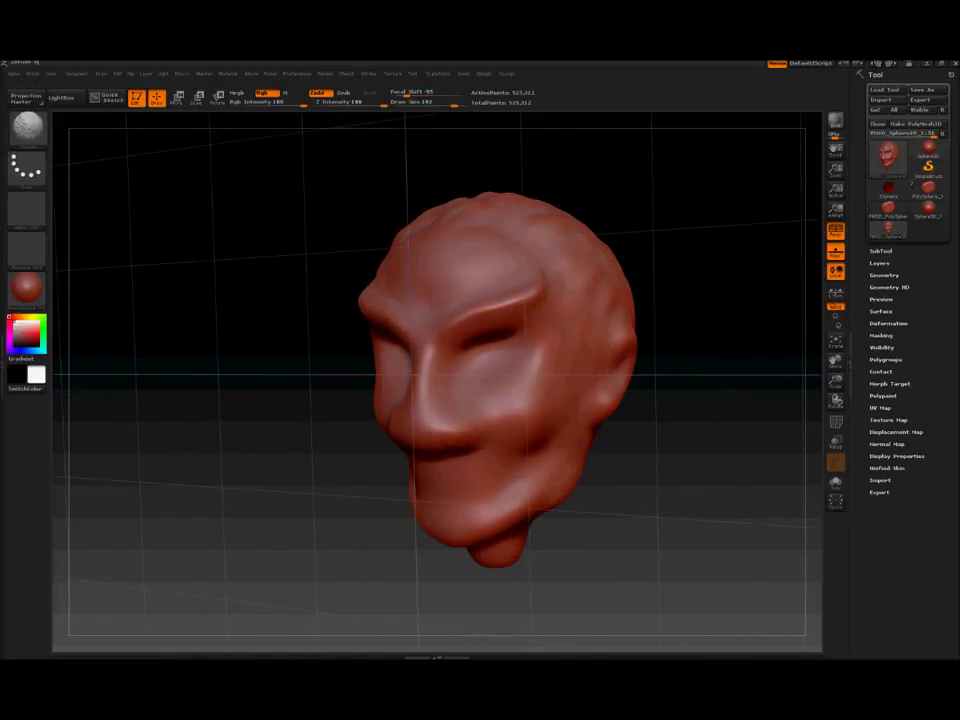
left_click_drag(375, 458, 192, 316)
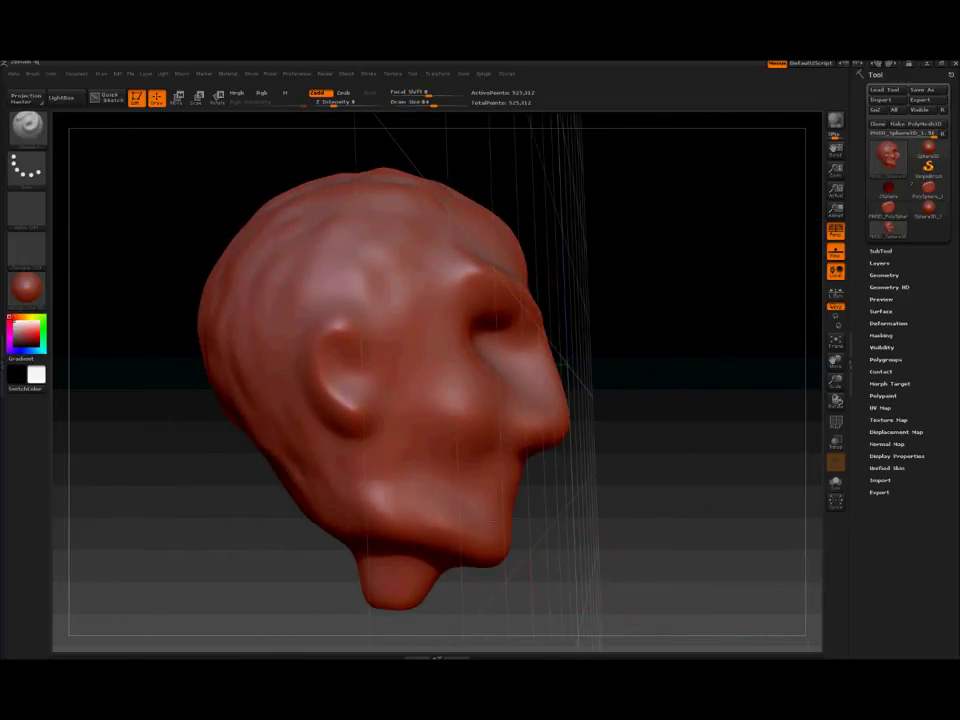
mouse_move(640, 520)
left_mouse_down()
mouse_move(705, 591)
mouse_move(665, 118)
left_mouse_up()
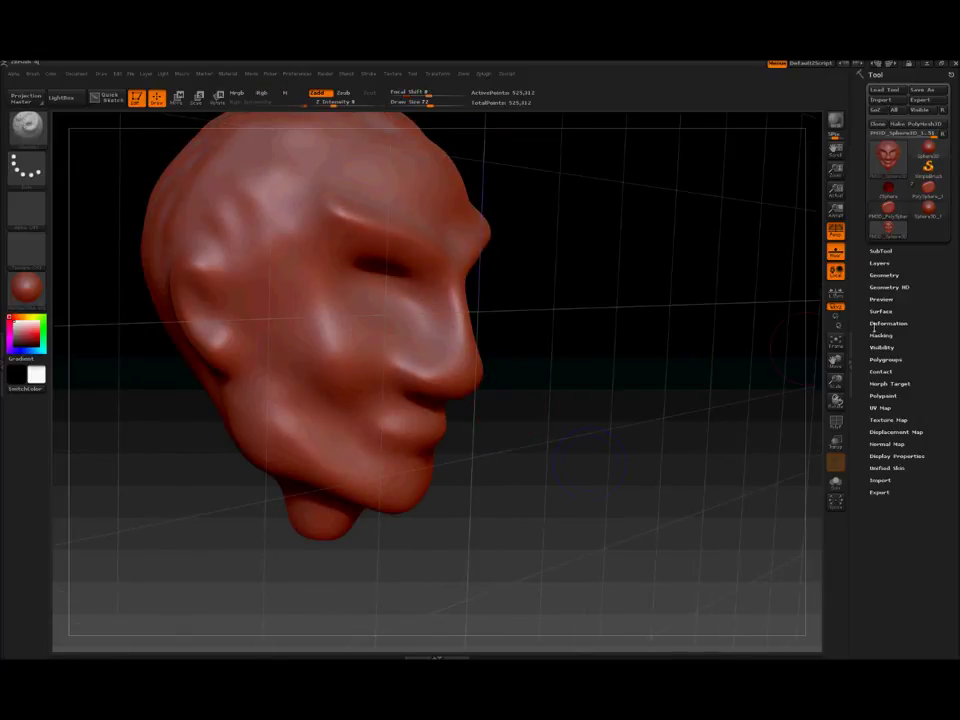
mouse_move(592, 208)
left_mouse_down()
mouse_move(675, 491)
mouse_move(392, 394)
left_mouse_up()
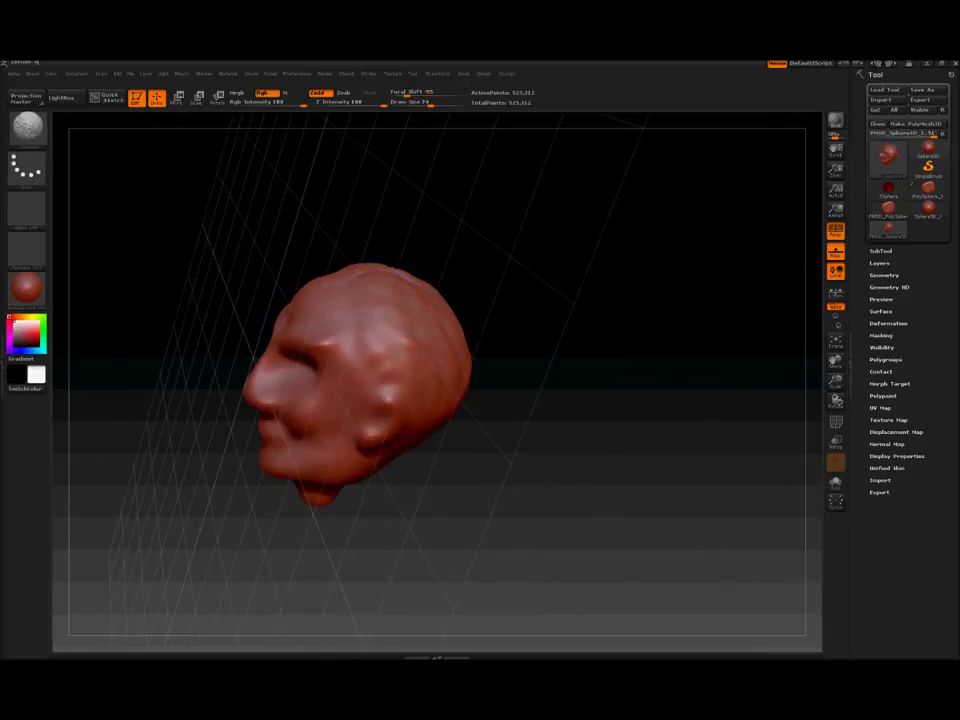
left_click_drag(248, 406, 390, 246)
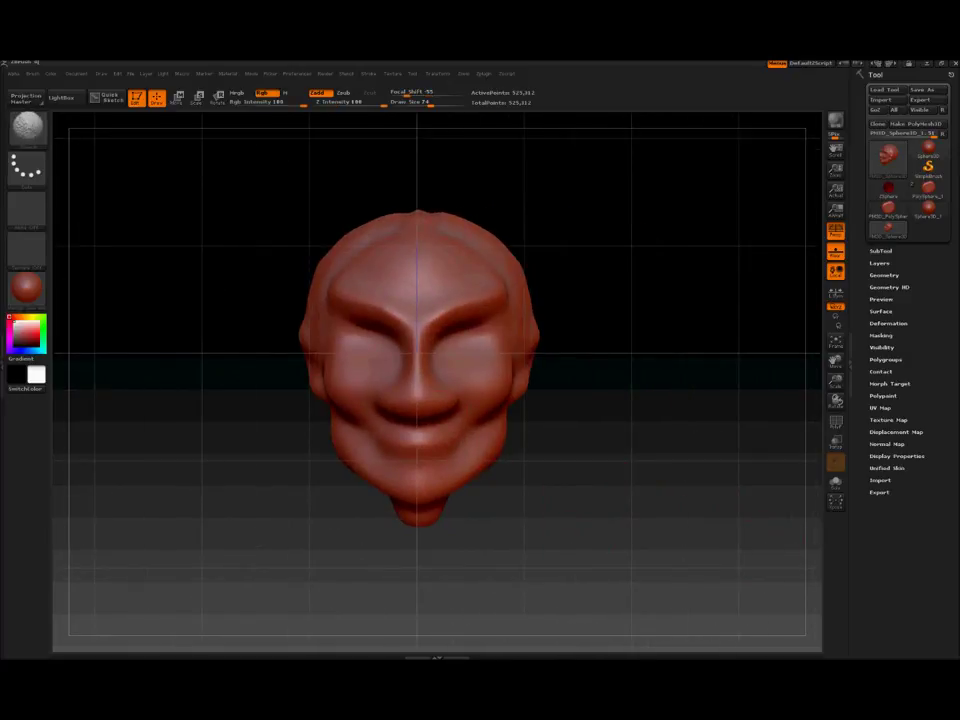
left_click_drag(561, 514, 278, 398)
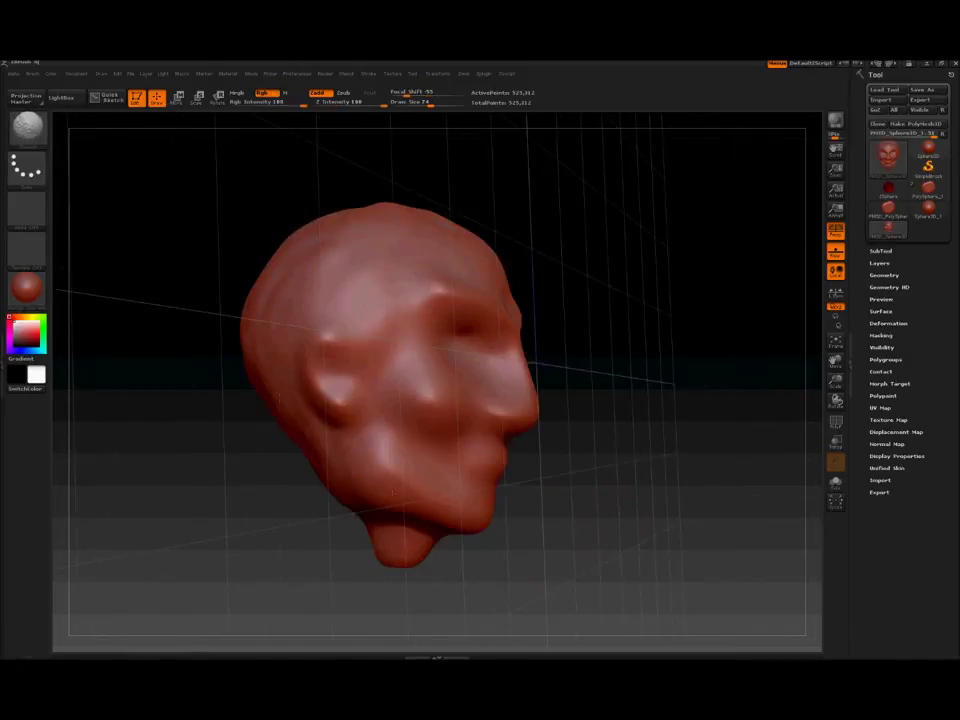
left_click(483, 73)
Save the head as a sculpt map, then turn a cavity mask into a texture.
left_click(527, 158)
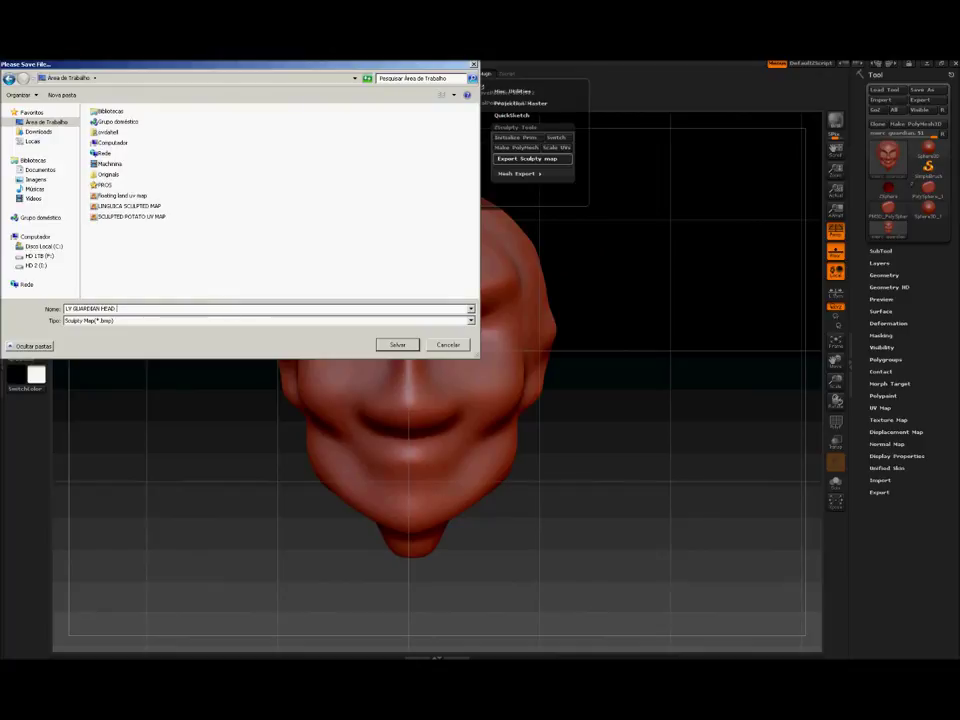
left_click(397, 344)
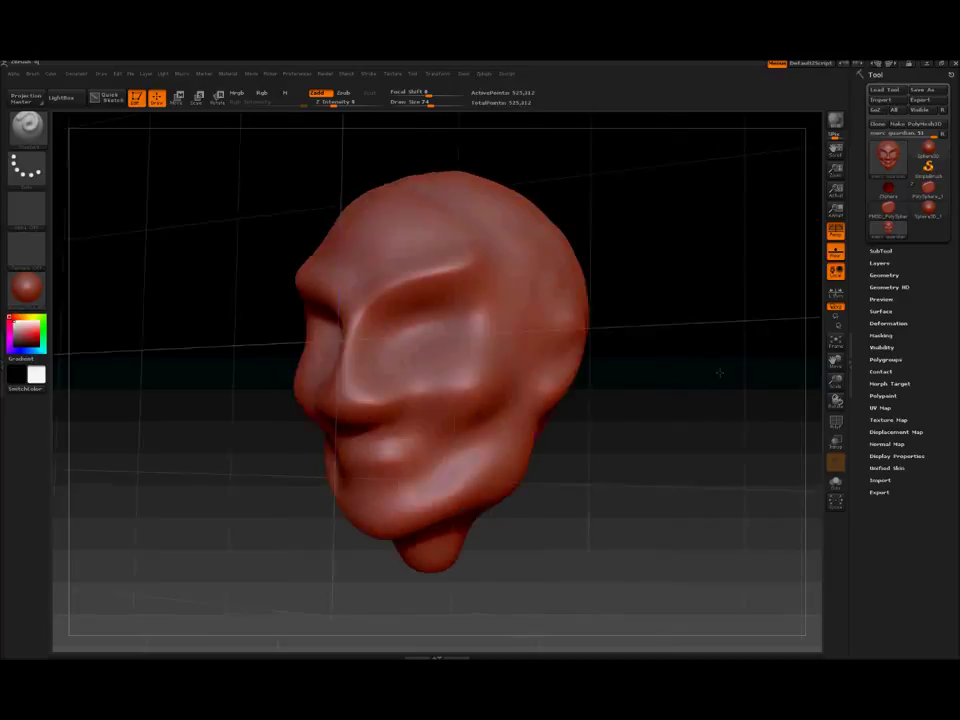
left_click(905, 415)
left_click_drag(700, 400, 690, 400)
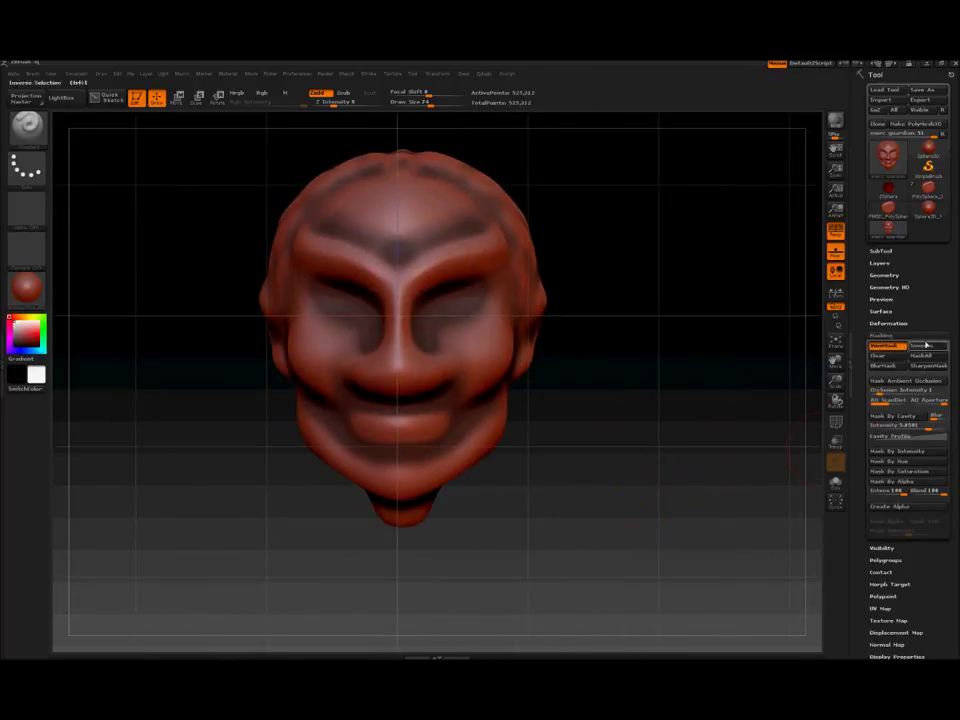
left_click(881, 335)
left_click(887, 419)
left_click(900, 495)
left_click(926, 440)
Export the texture as LY GUARDIAN HEAD UV MAP.bmp, then clear texture and mask for import.
left_click(392, 73)
left_click(458, 124)
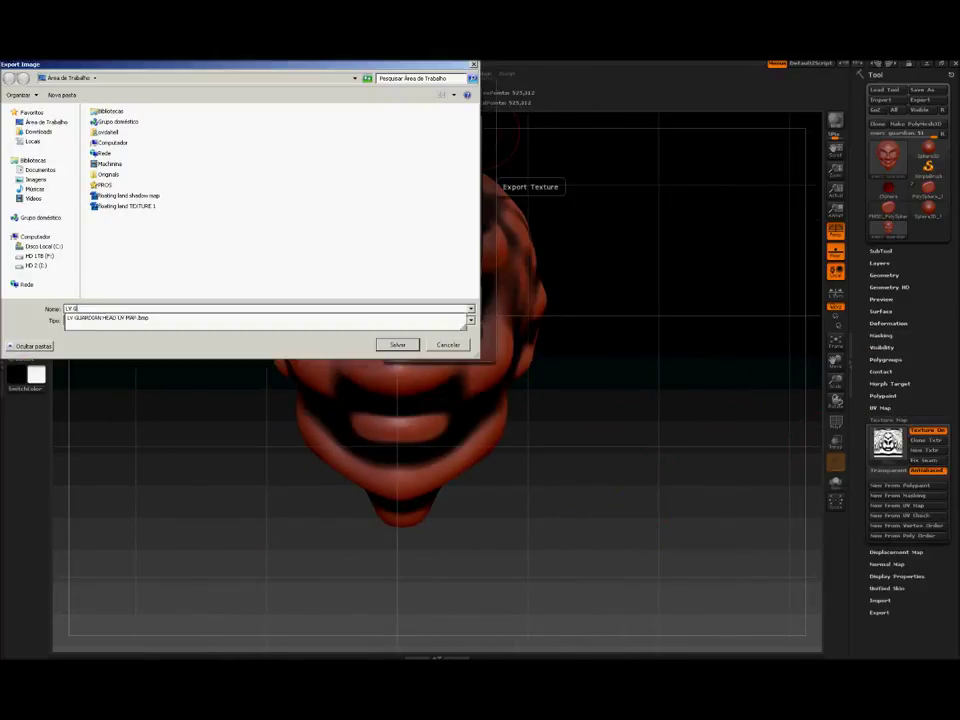
left_click(394, 343)
left_click(26, 246)
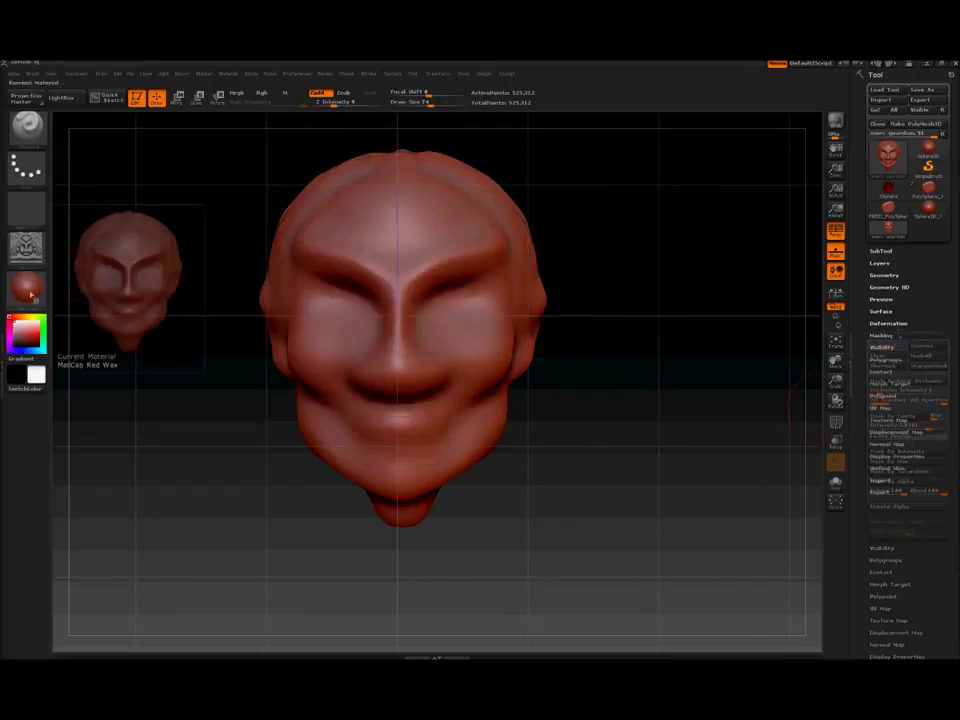
left_click_drag(694, 467, 55, 248)
left_click(30, 246)
left_click(110, 402)
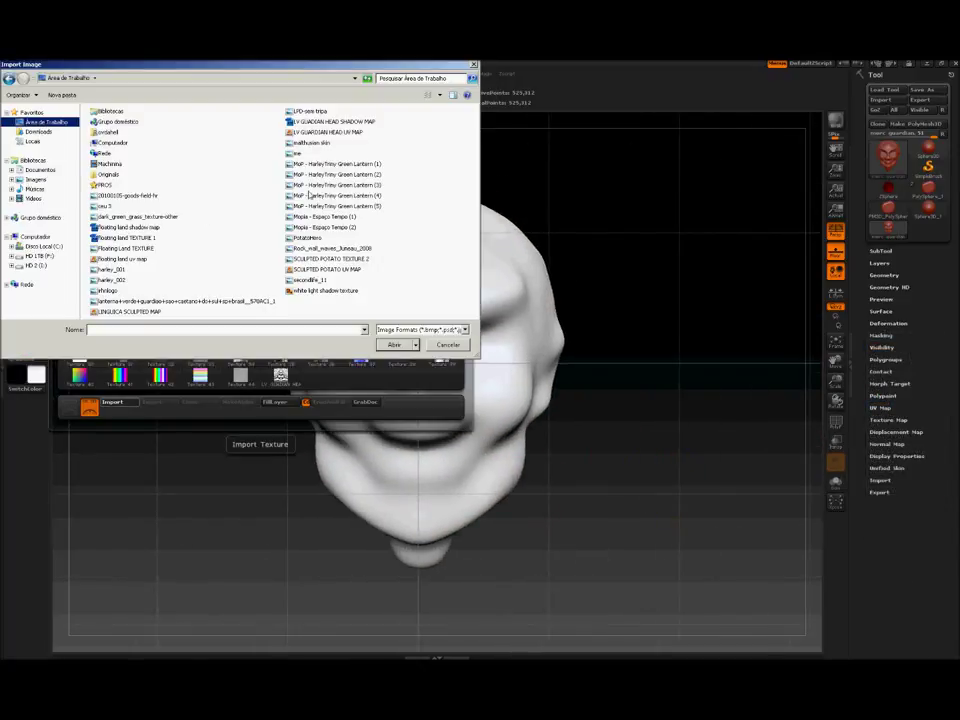
Load the blue 512×512 image into Spotlight and paint it across the face and chin.
double_click(308, 194)
left_click(305, 401)
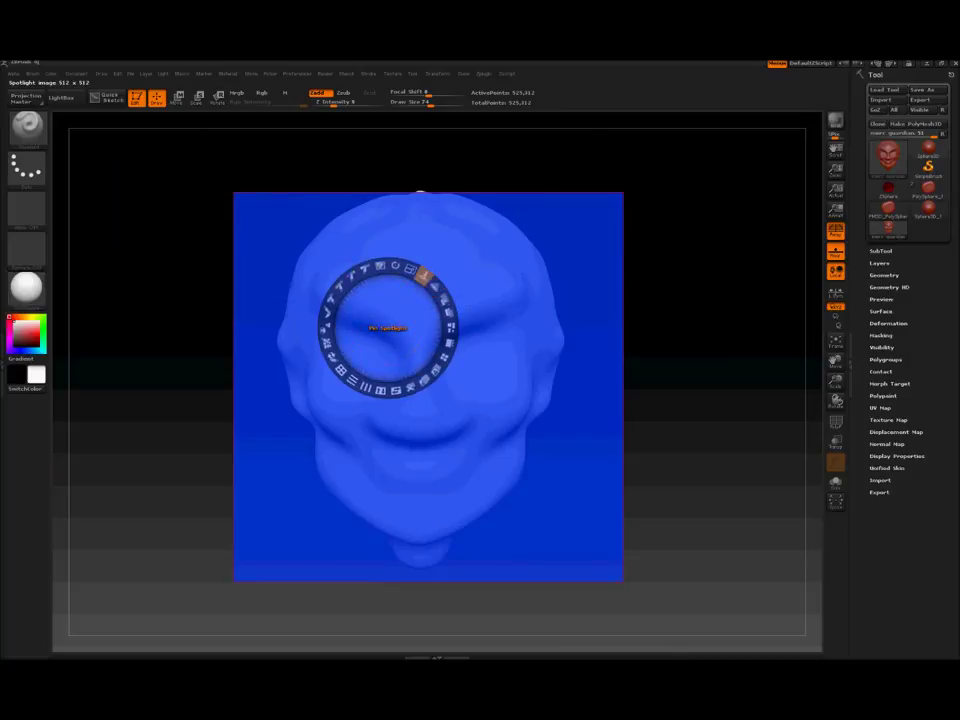
key("z")
left_click_drag(340, 330, 500, 420)
left_click_drag(330, 440, 500, 500)
mouse_move(601, 551)
left_mouse_down()
mouse_move(640, 470)
mouse_move(675, 563)
mouse_move(333, 490)
mouse_move(727, 534)
mouse_move(55, 352)
left_mouse_up()
left_click(881, 396)
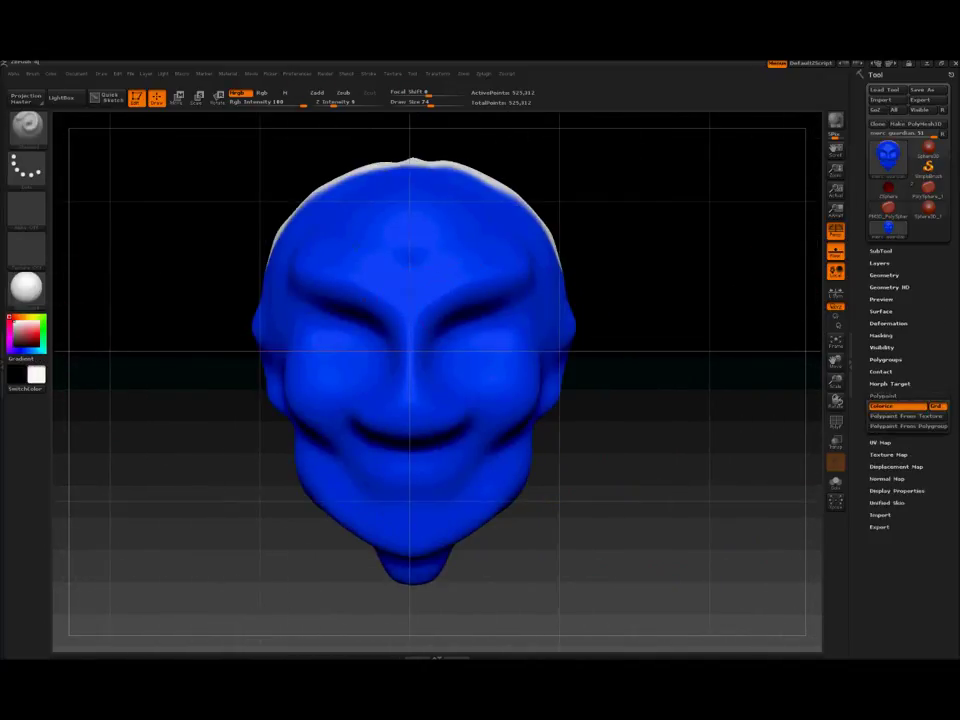
Shrink the Draw Size and paint white eyebrows onto the blue face.
left_click_drag(440, 104, 423, 104)
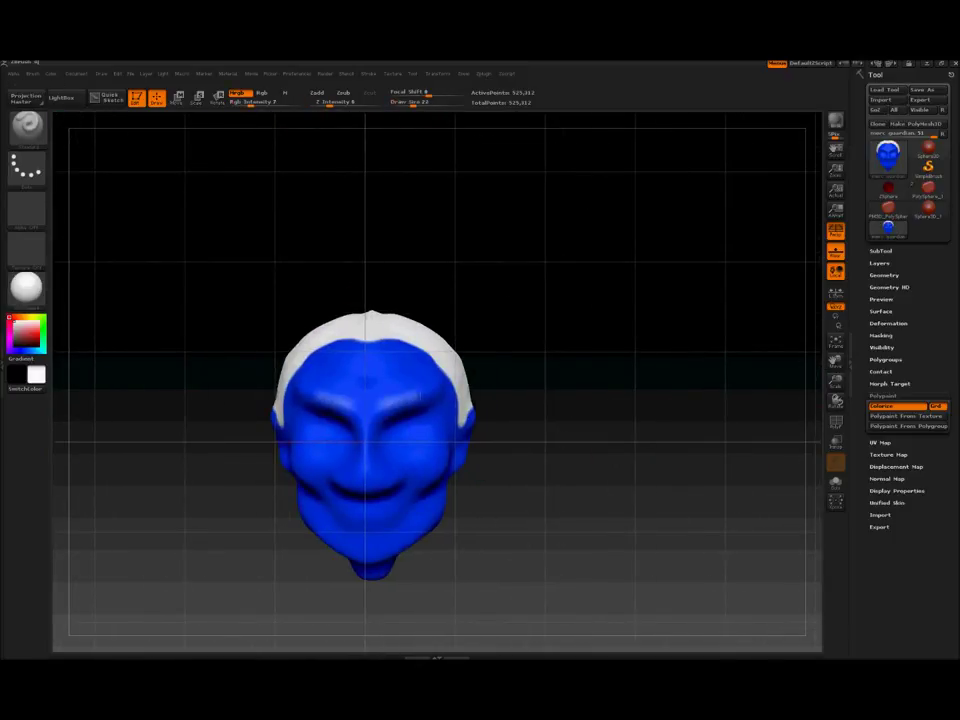
left_click_drag(379, 409, 437, 378)
left_click_drag(684, 465, 418, 337)
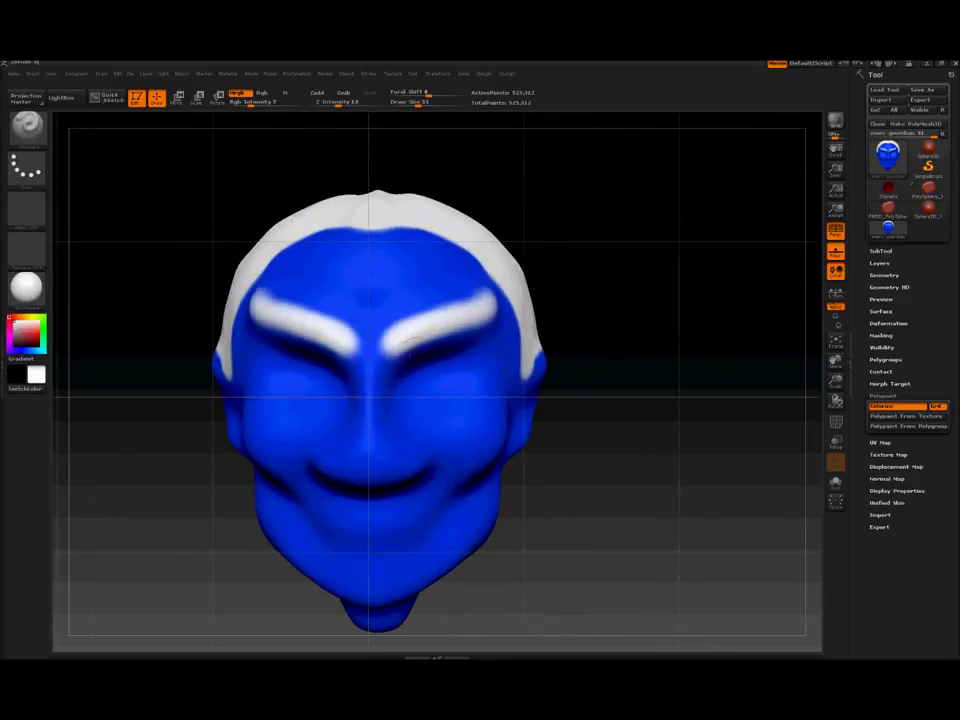
left_click_drag(393, 343, 384, 412)
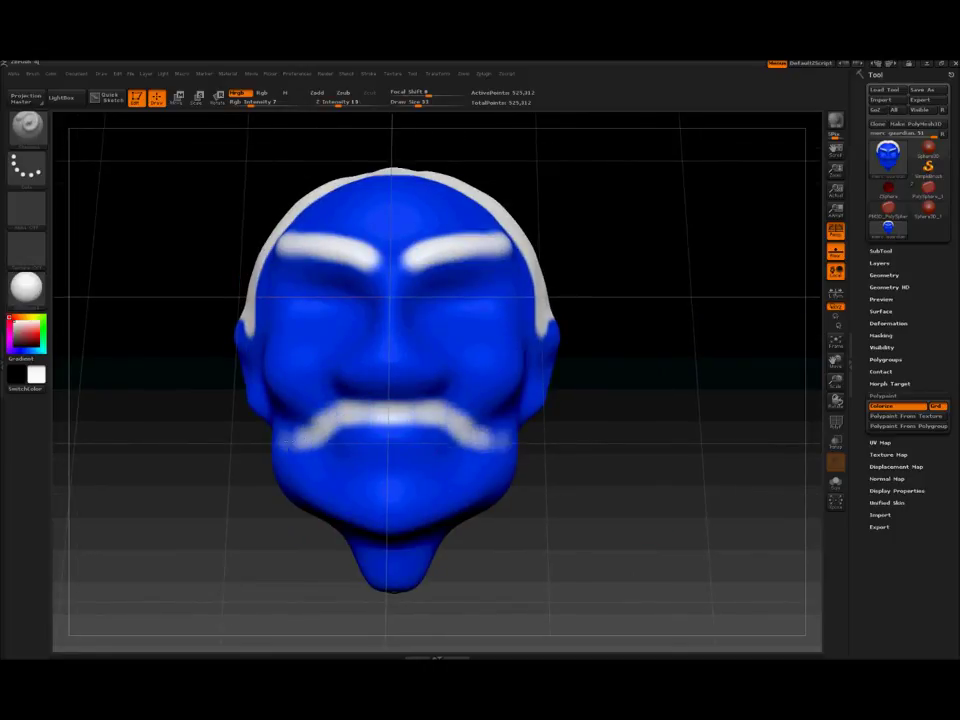
mouse_move(400, 420)
left_mouse_down()
mouse_move(581, 512)
mouse_move(420, 106)
left_mouse_up()
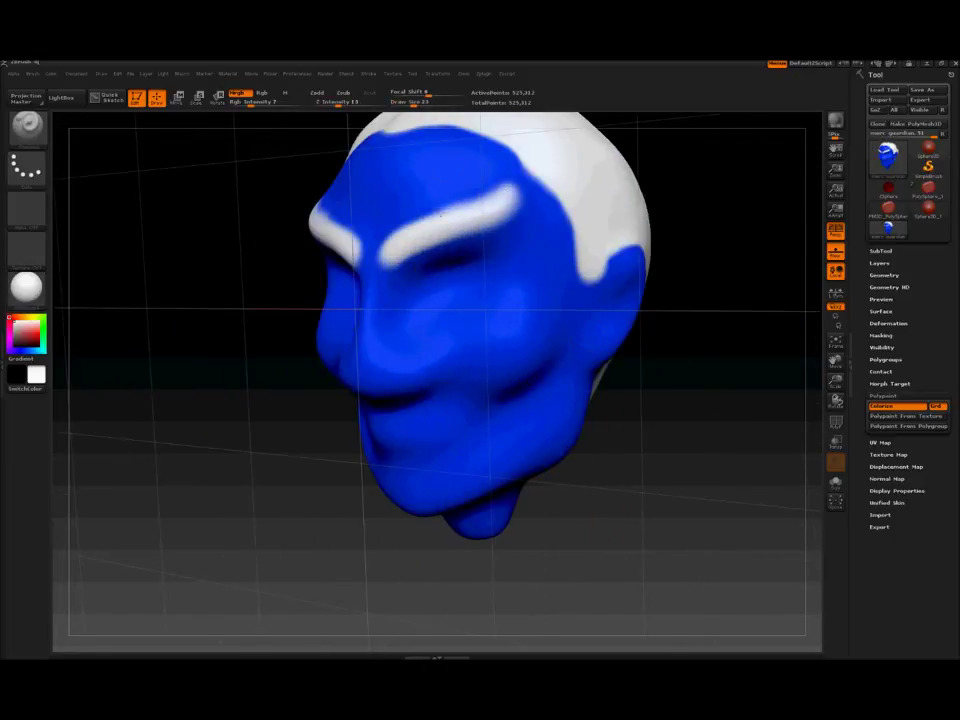
left_click_drag(600, 380, 696, 343, "shift")
mouse_move(332, 112)
left_mouse_down()
mouse_move(510, 452)
mouse_move(596, 486)
mouse_move(348, 395)
left_mouse_up()
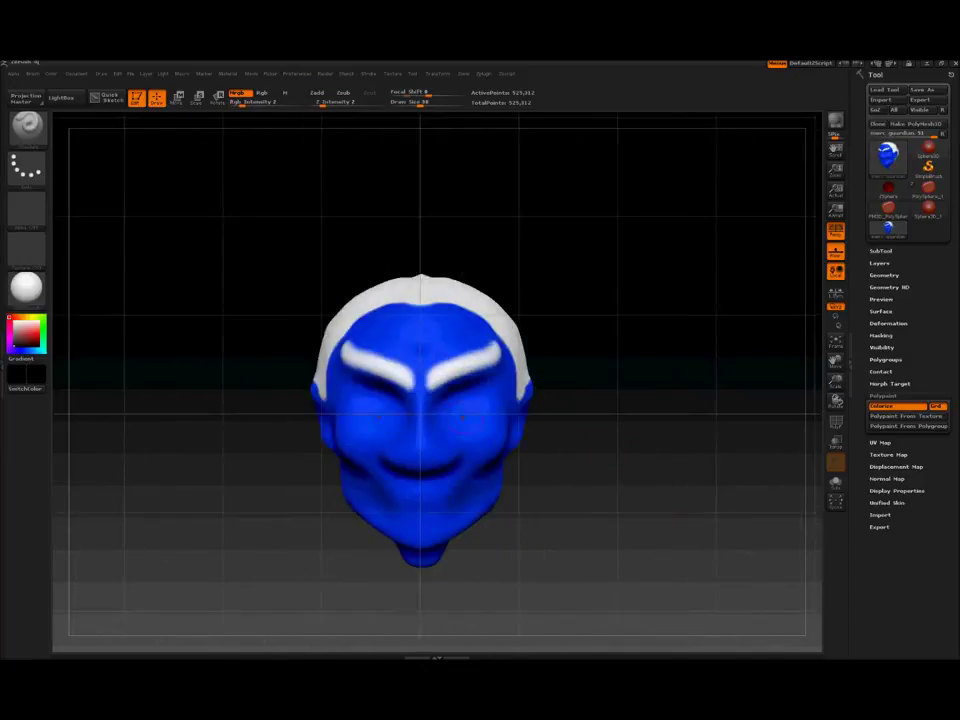
Touch up the blue edges where the face meets the white crown and back of the head.
mouse_move(409, 426)
left_mouse_down()
mouse_move(598, 497)
mouse_move(350, 385)
left_mouse_up()
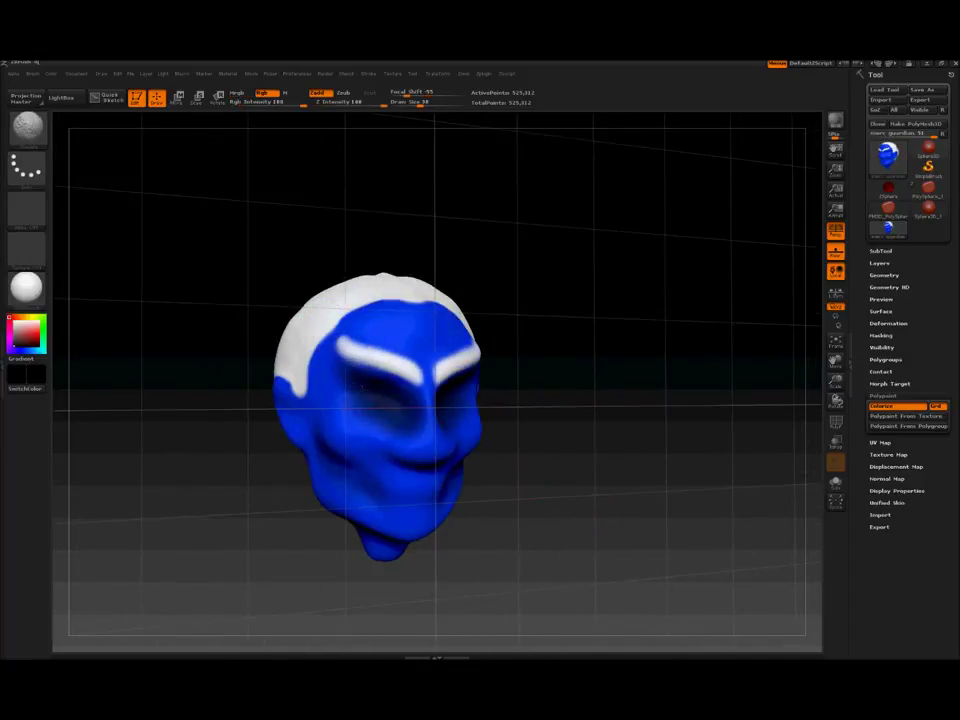
mouse_move(650, 400)
left_mouse_down()
mouse_move(553, 396)
mouse_move(480, 440)
left_mouse_up()
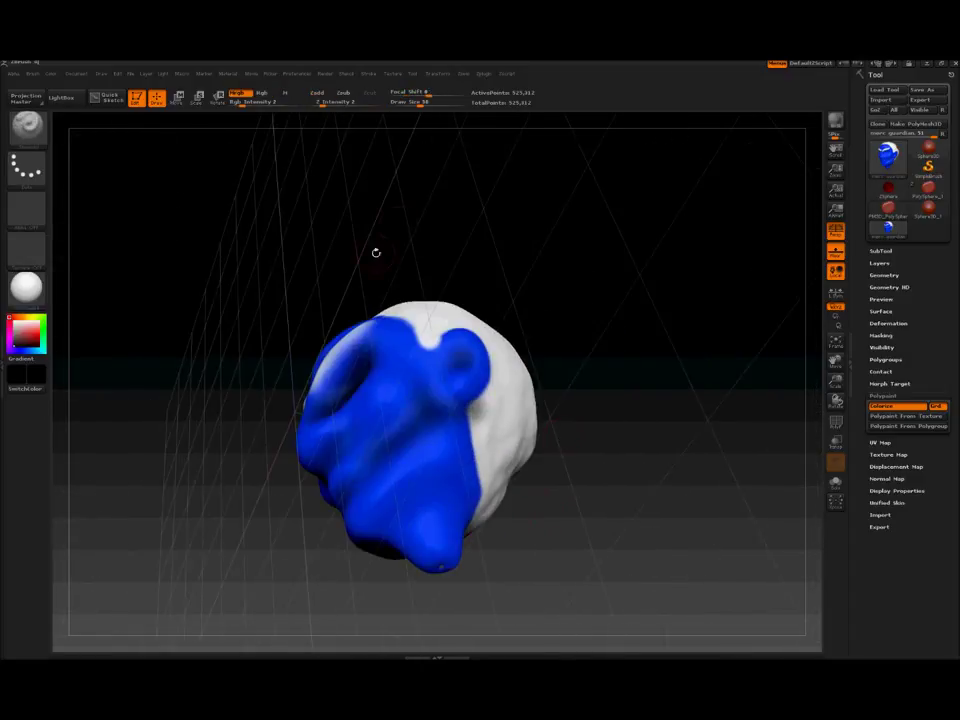
mouse_move(300, 390)
left_mouse_down()
mouse_move(411, 459)
mouse_move(291, 309)
mouse_move(681, 516)
mouse_move(405, 186)
left_mouse_up()
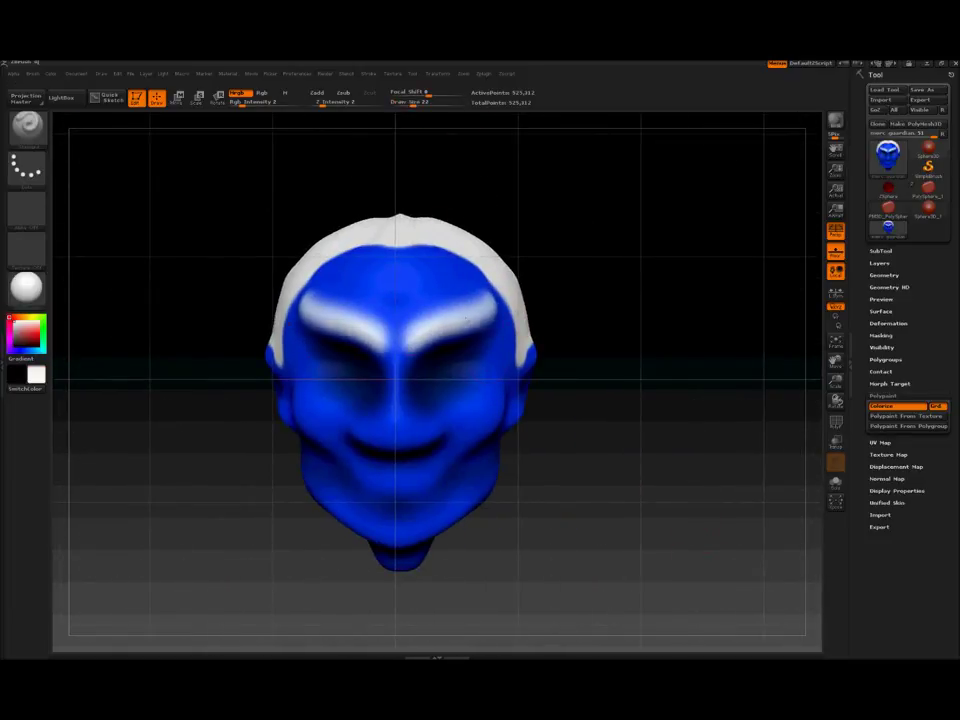
left_click_drag(467, 317, 455, 242)
mouse_move(421, 113)
left_mouse_down()
mouse_move(306, 431)
mouse_move(746, 531)
mouse_move(453, 301)
left_mouse_up()
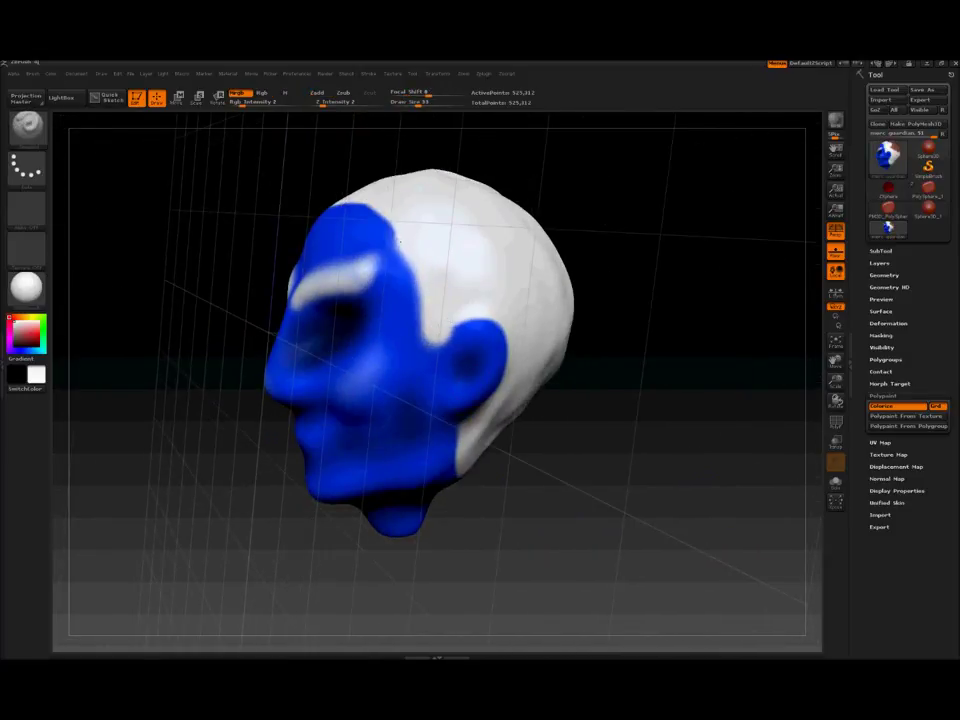
mouse_move(654, 453)
left_mouse_down()
mouse_move(572, 407)
mouse_move(360, 399)
mouse_move(515, 486)
mouse_move(440, 480)
mouse_move(450, 560)
left_mouse_up()
left_click_drag(371, 317, 459, 168)
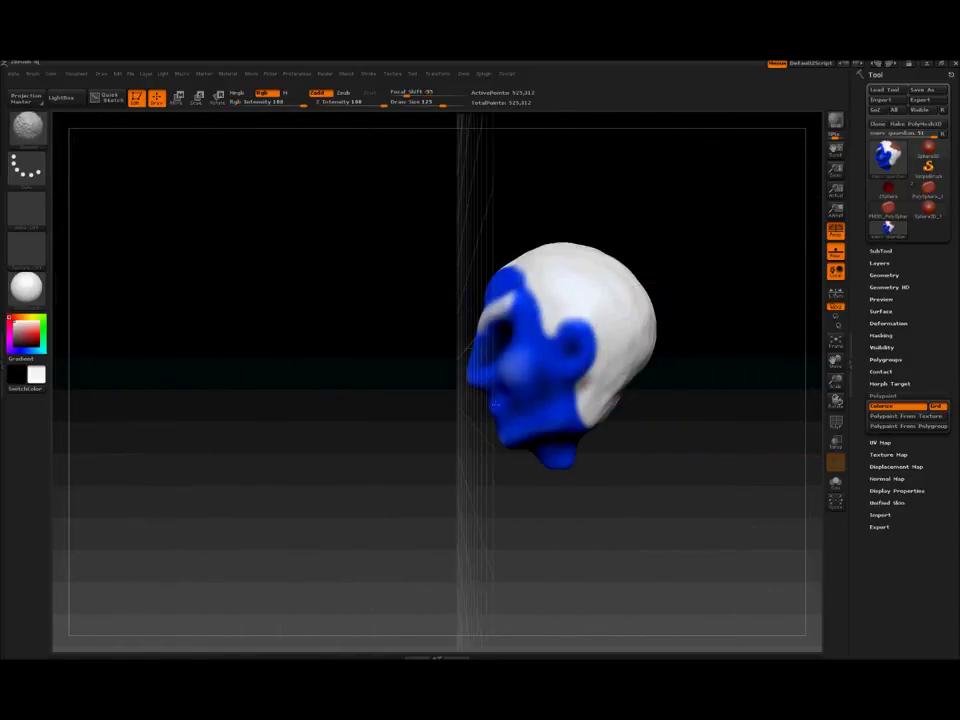
left_click_drag(600, 380, 250, 380)
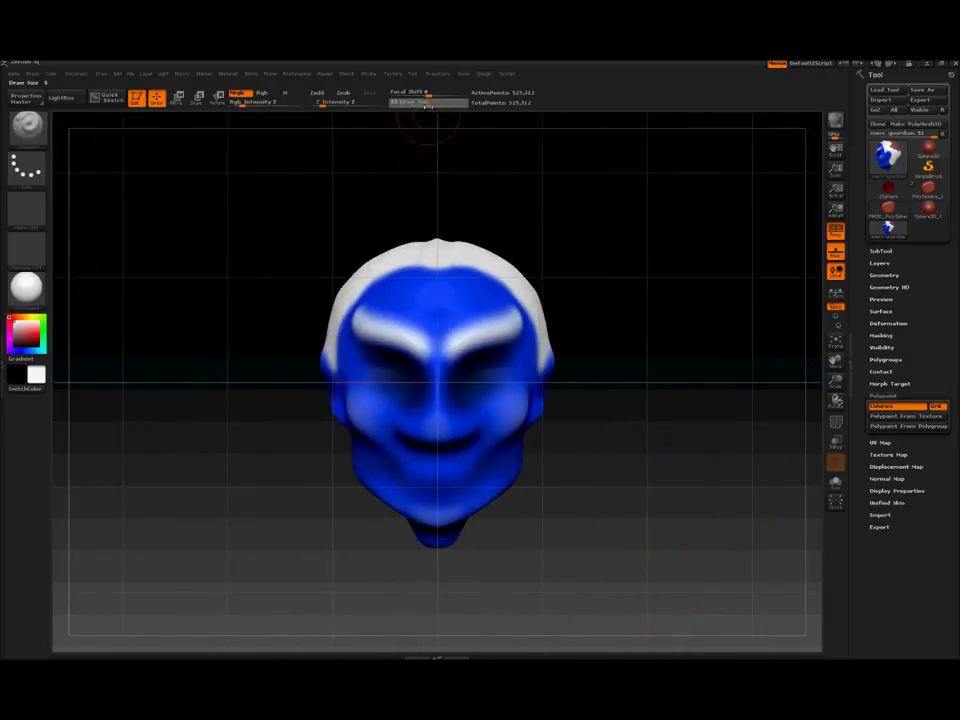
left_click_drag(355, 278, 528, 290)
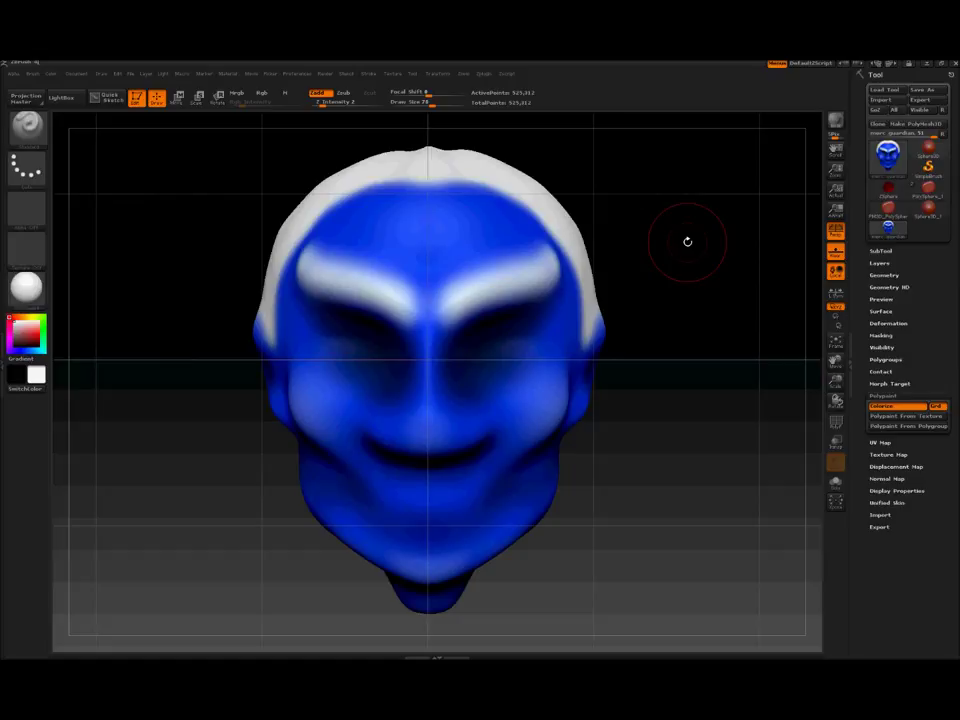
left_click_drag(687, 241, 441, 372)
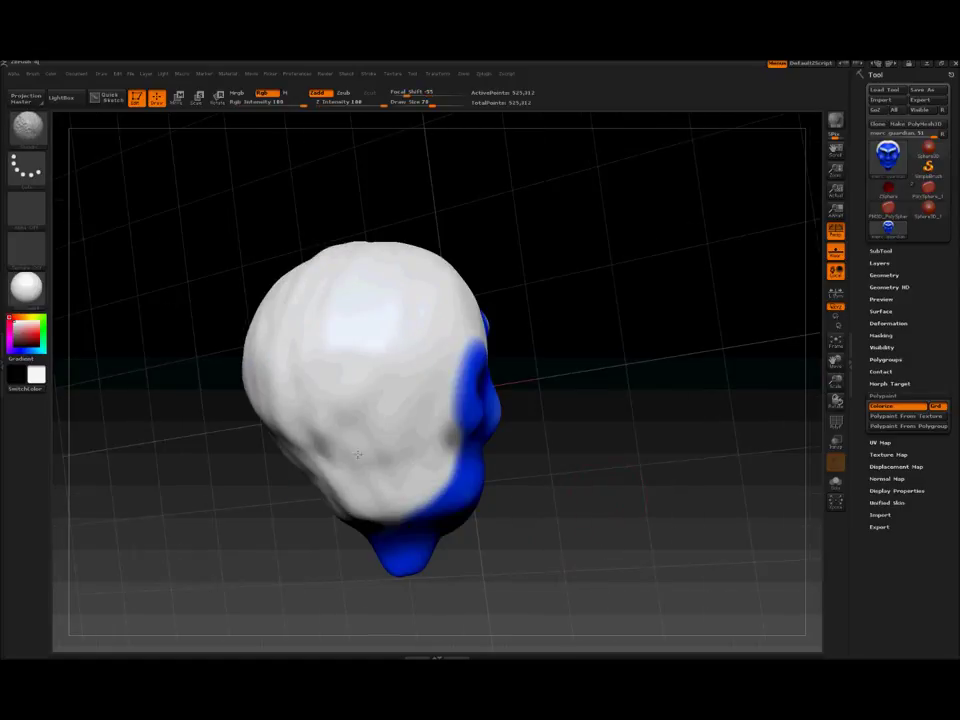
mouse_move(341, 247)
left_mouse_down()
mouse_move(478, 347)
mouse_move(486, 120)
left_mouse_up()
Re-export the head as a sculpt map, overwriting the existing file.
left_click(484, 73)
left_click(527, 158)
left_click(512, 355)
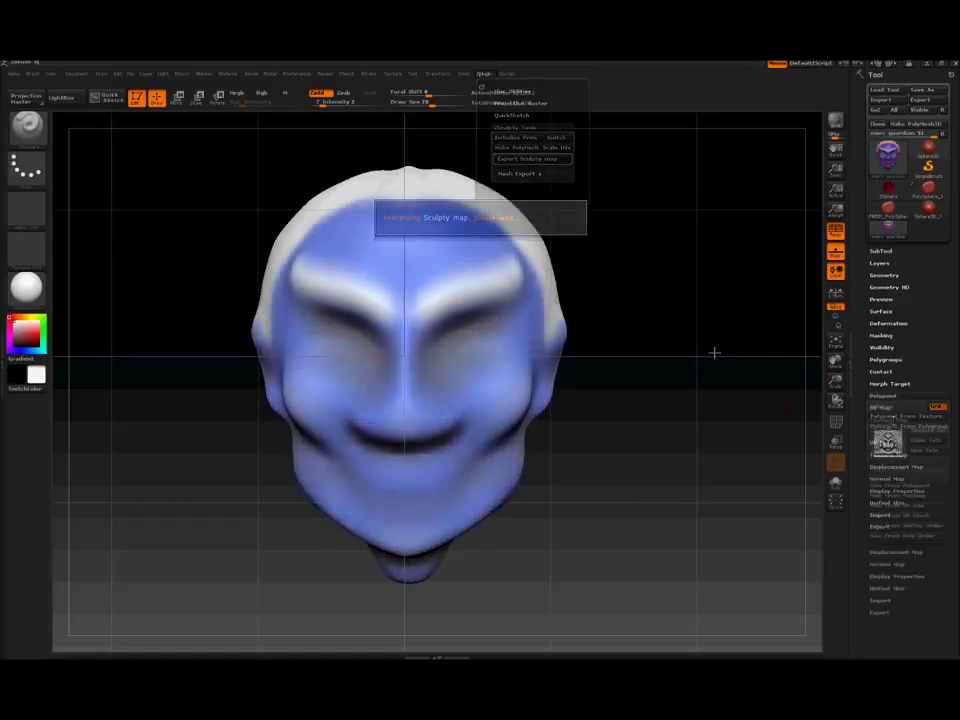
Export the blue-and-white painted texture as a PSD image.
left_click(395, 78)
left_click(378, 150)
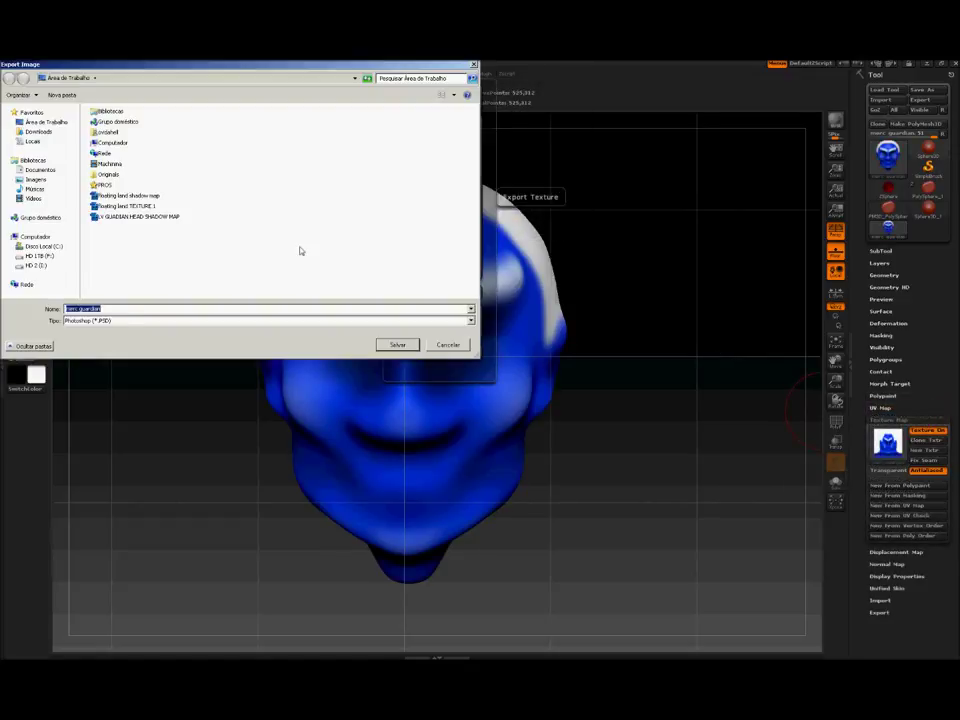
key("Return")
key("Return")
mouse_move(810, 407)
left_mouse_down()
mouse_move(845, 293)
mouse_move(671, 444)
mouse_move(654, 497)
mouse_move(619, 461)
mouse_move(568, 490)
left_mouse_up()
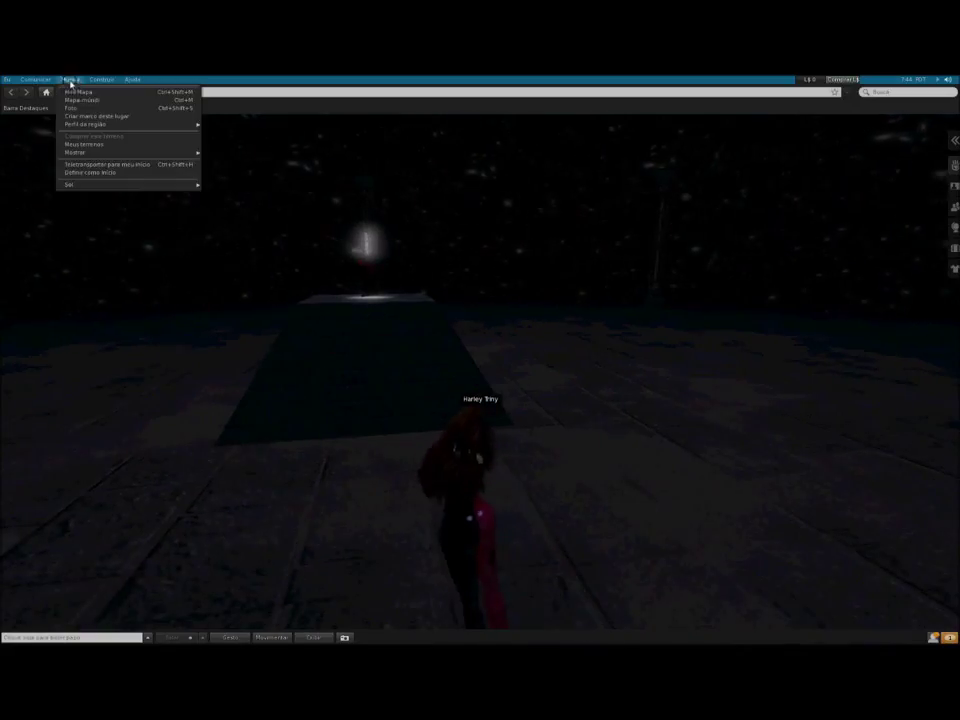
Upload the LY GUARDIAN HEAD UV MAP image from the GUARDIAN Head folder.
left_click(70, 79)
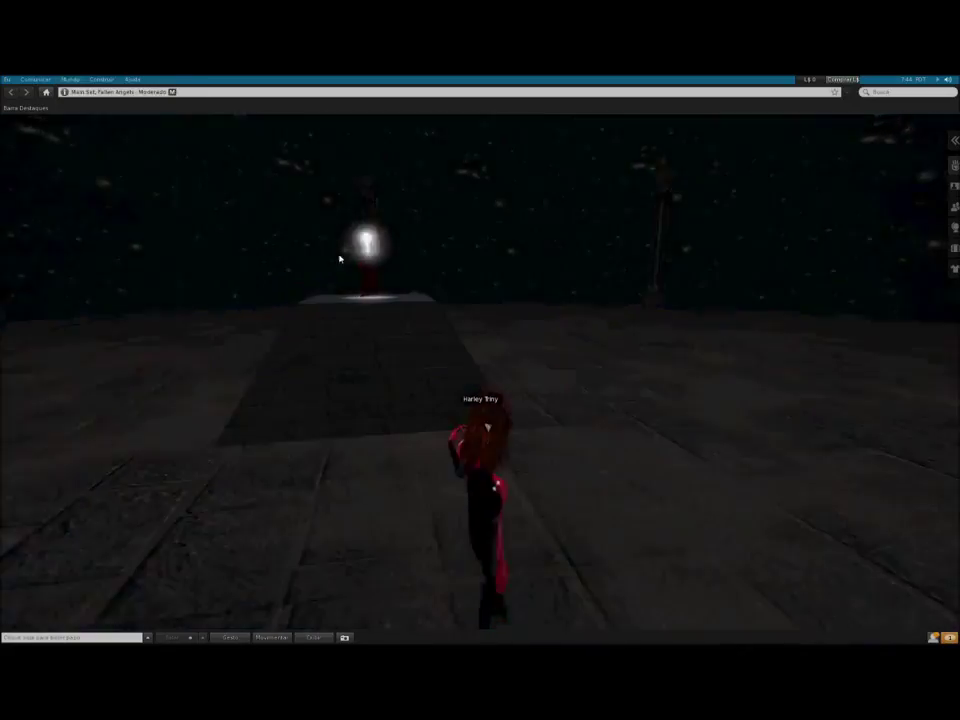
left_click(101, 79)
mouse_move(103, 192)
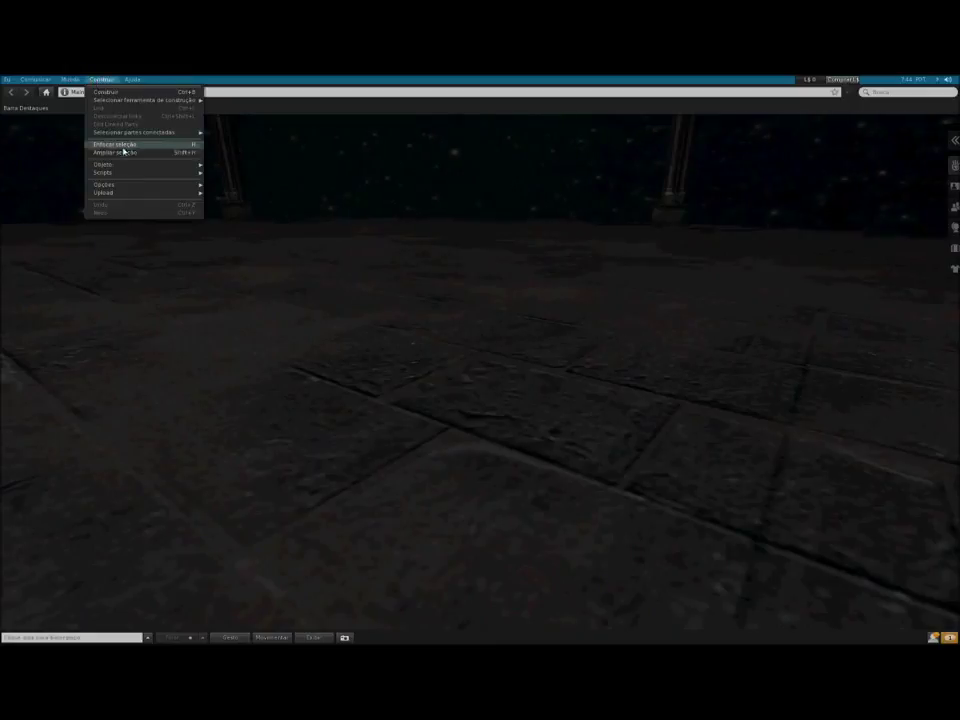
left_click(240, 193)
double_click(128, 223)
double_click(170, 160)
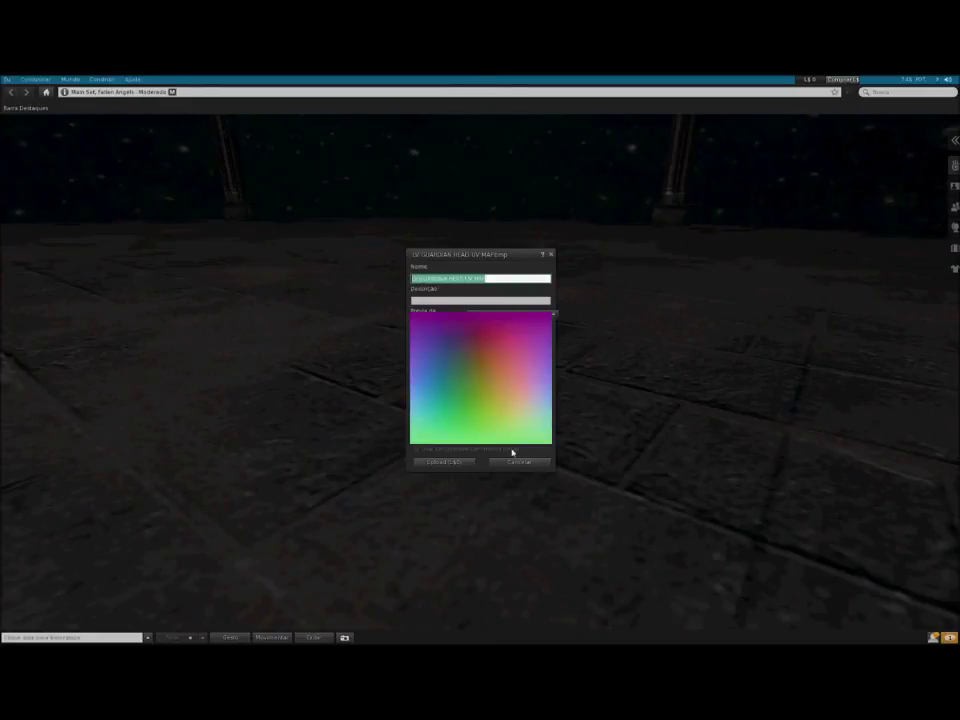
left_click(463, 465)
Create a cube on the ground and set its building block type to Esculpida.
right_click(474, 461)
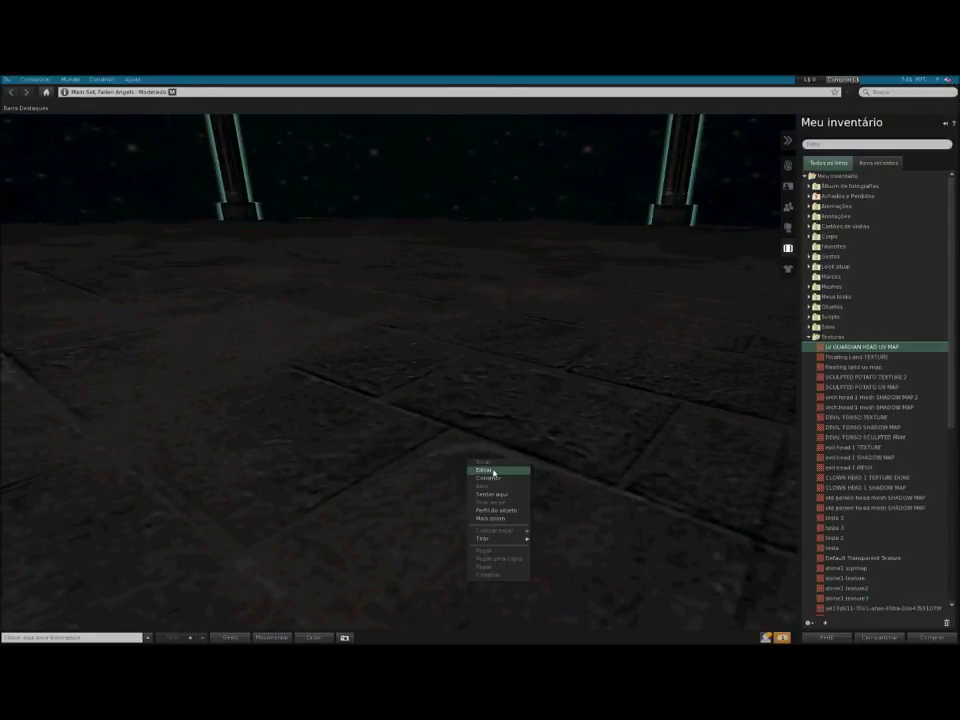
left_click(487, 478)
left_click(410, 415)
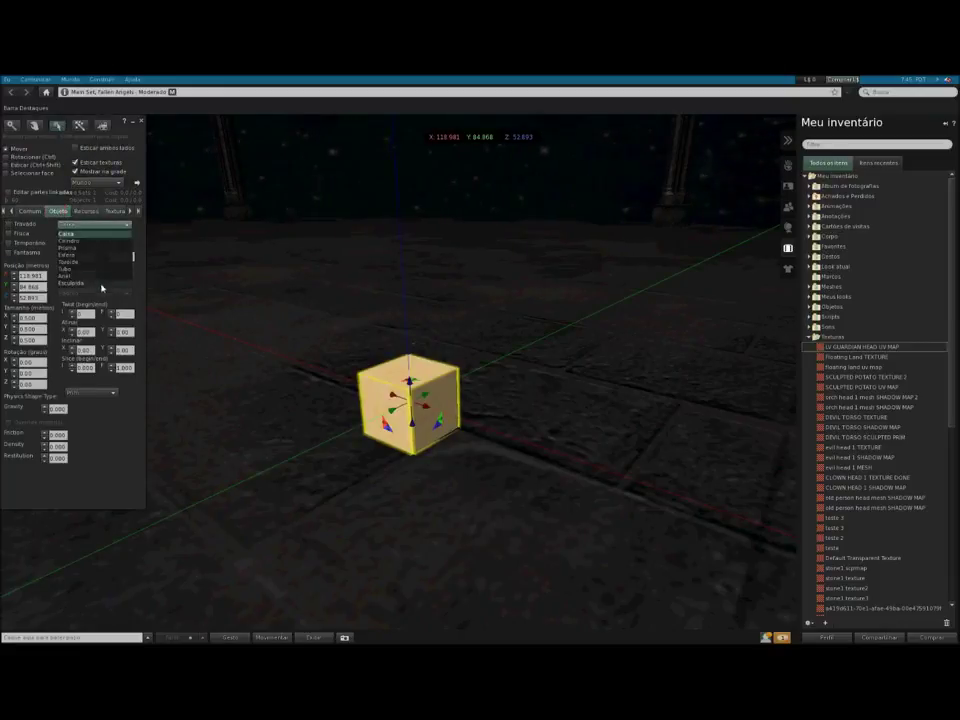
left_click(100, 284)
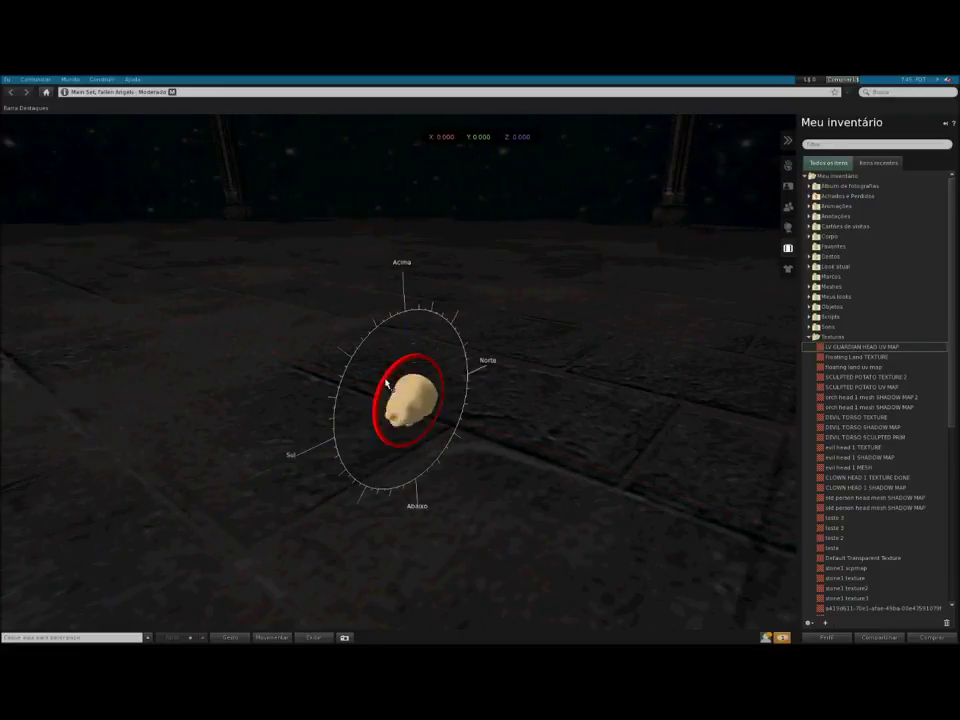
Scale the sculpted head uniformly to 1.791 m and finish editing.
left_click(393, 434)
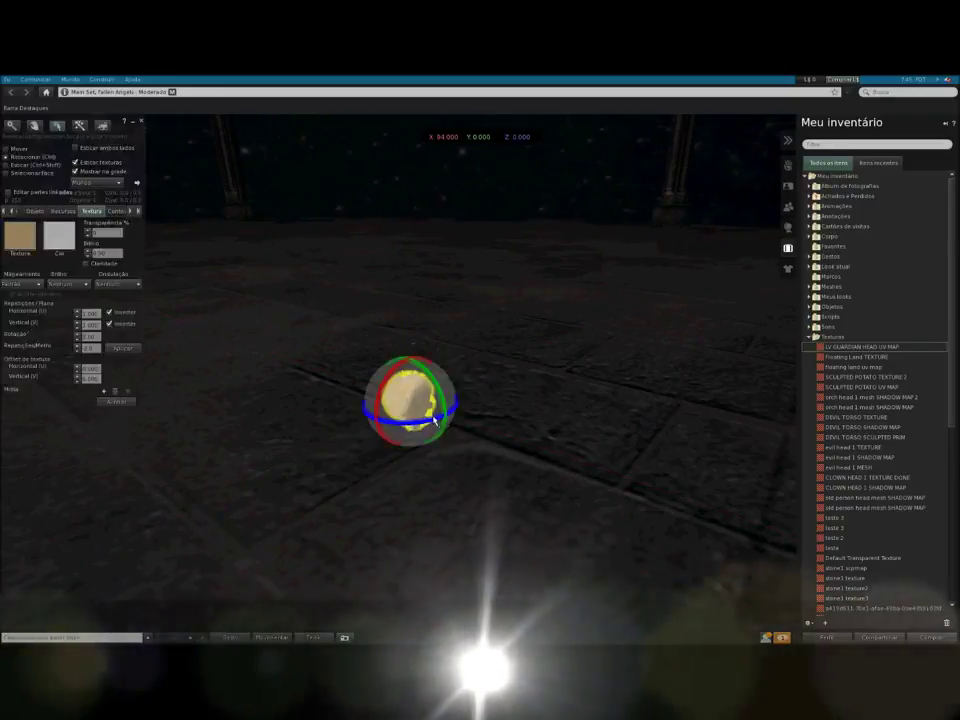
left_click_drag(418, 360, 371, 176)
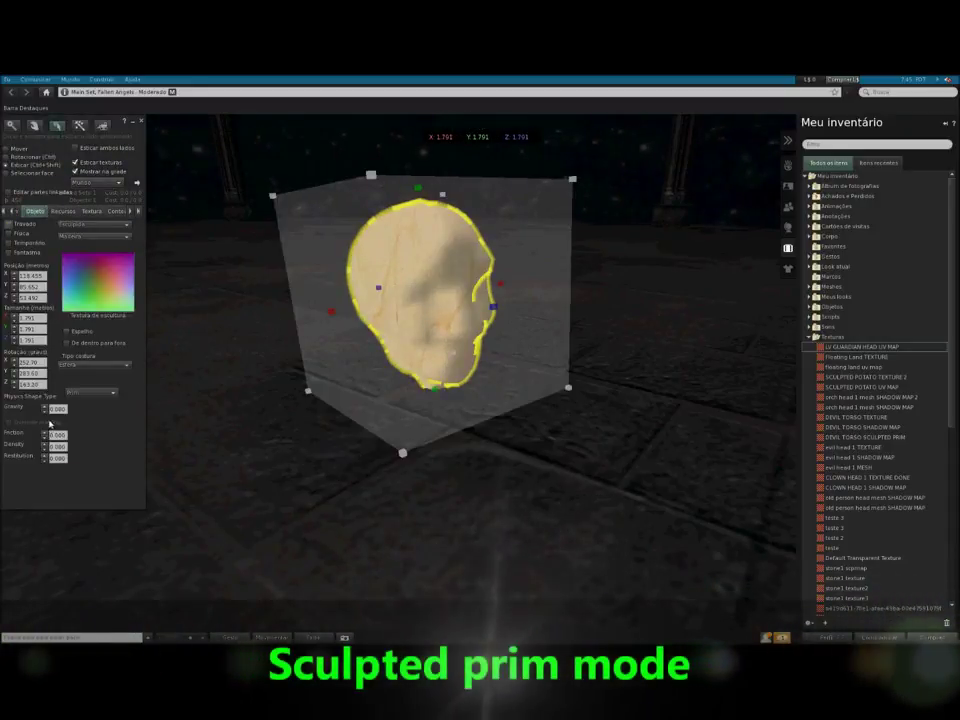
key("Escape")
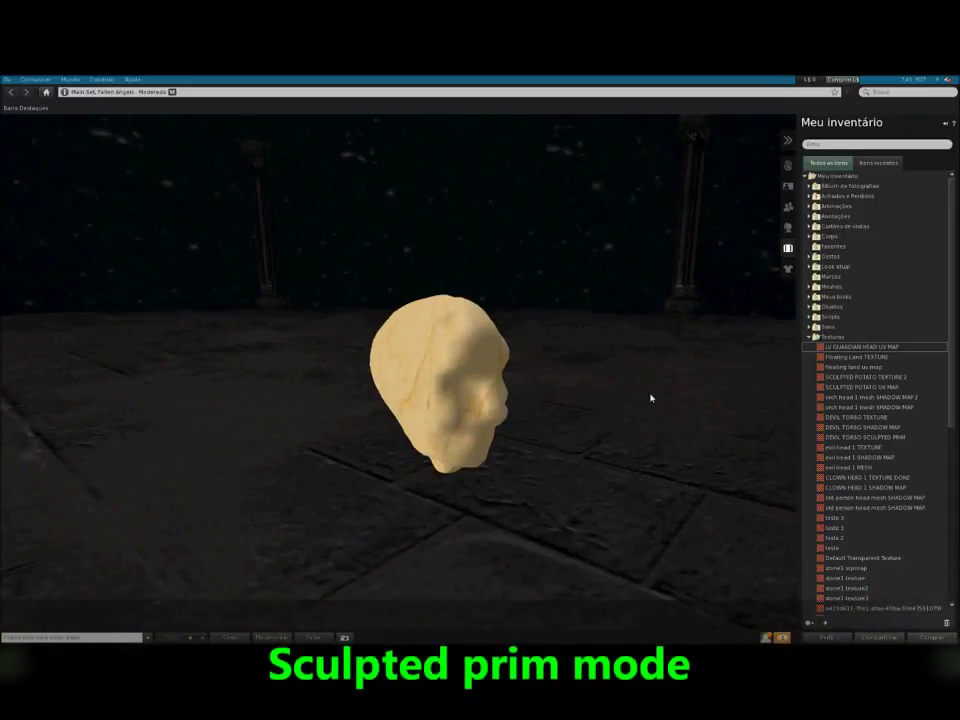
key("ctrl+i")
left_click(268, 637)
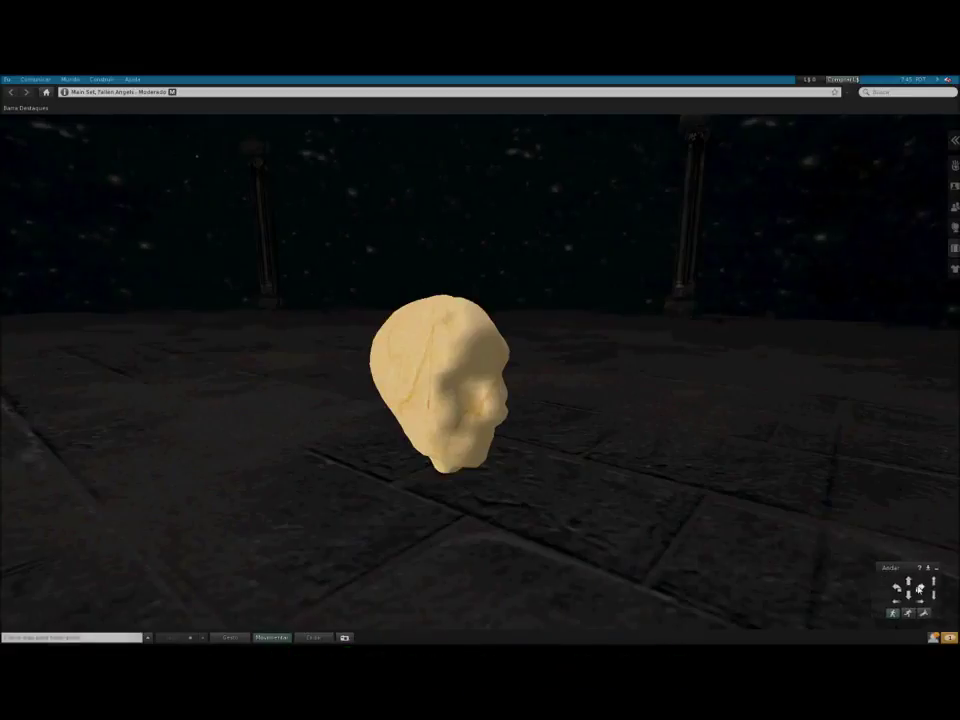
Upload the LY GUARDIAN TEXTURE 3 image.
left_click(658, 418, "alt")
left_click(101, 79)
left_click(230, 191)
double_click(290, 158)
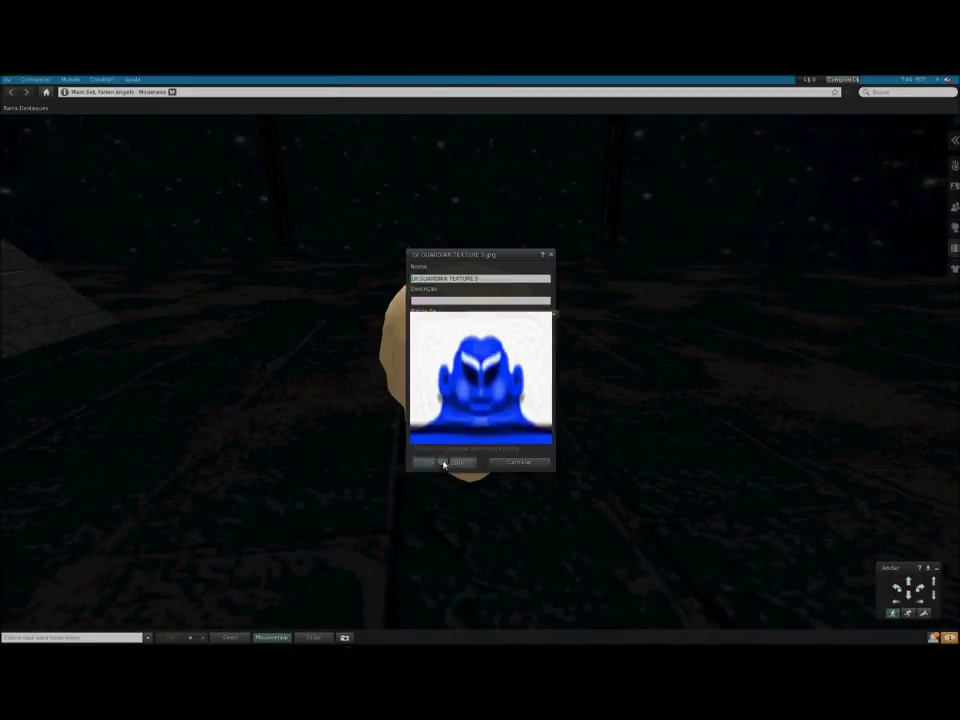
left_click(444, 461)
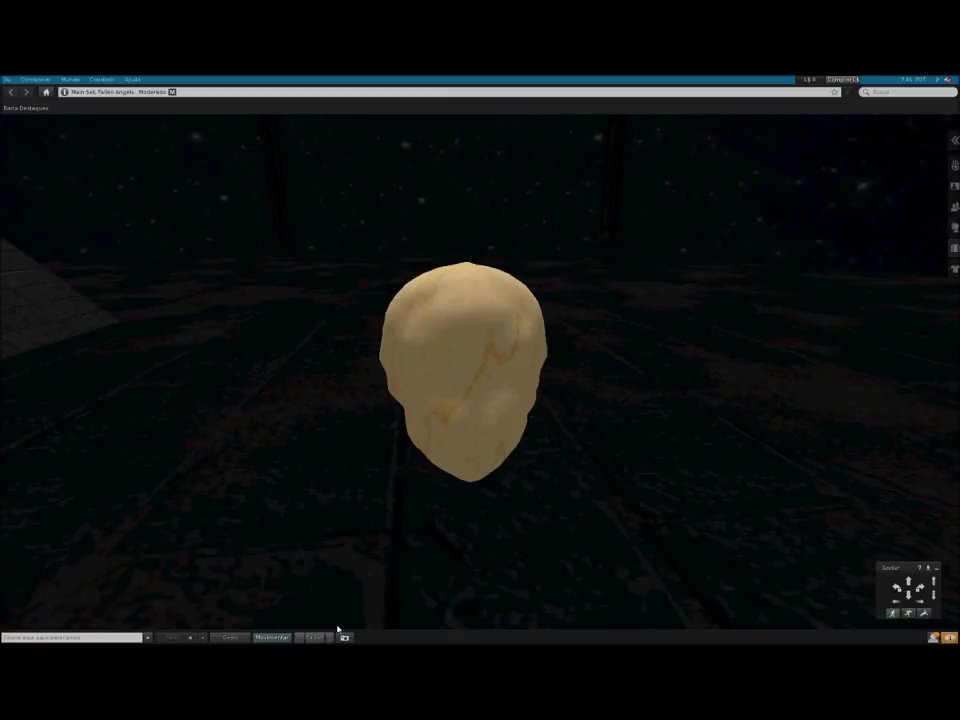
Apply the guardian texture to the sculpted head so it turns blue and white.
left_click(315, 637)
right_click(507, 370)
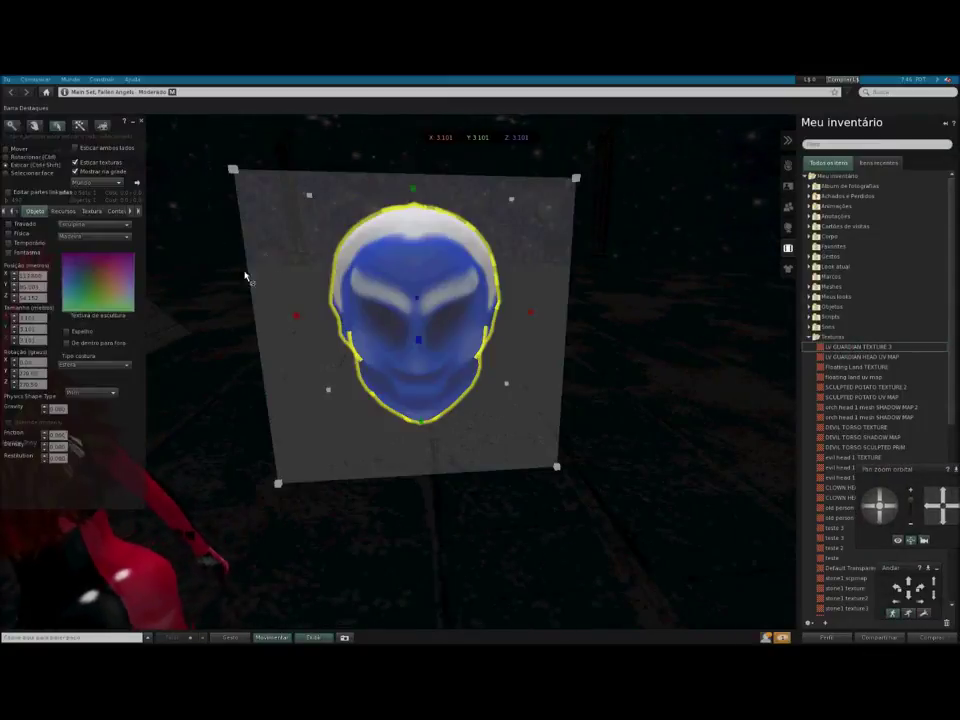
key("Escape")
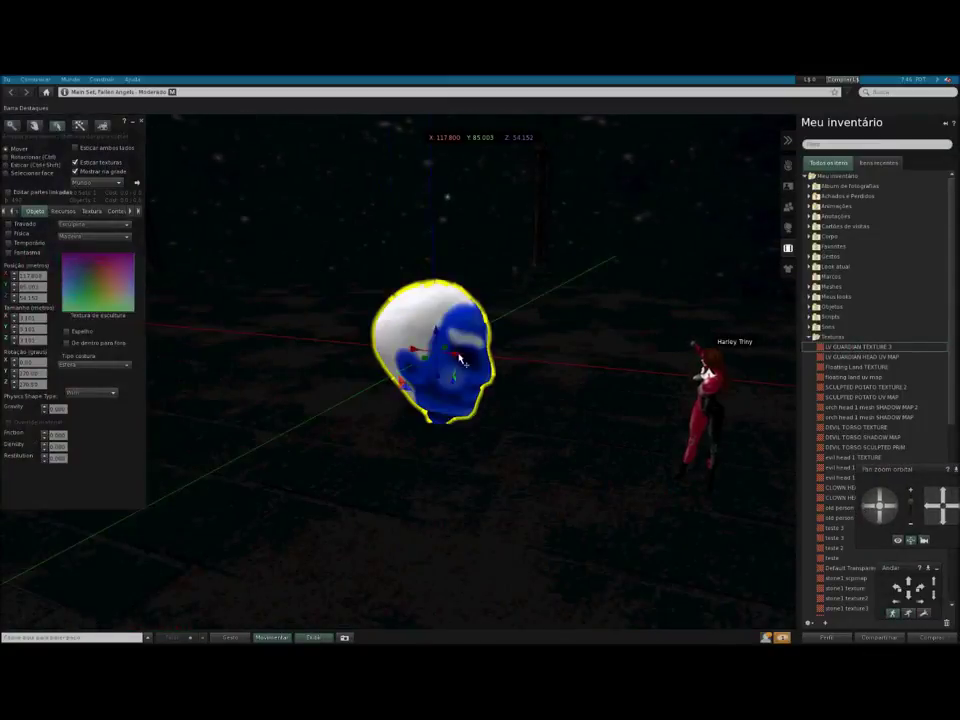
left_click(470, 370, "alt")
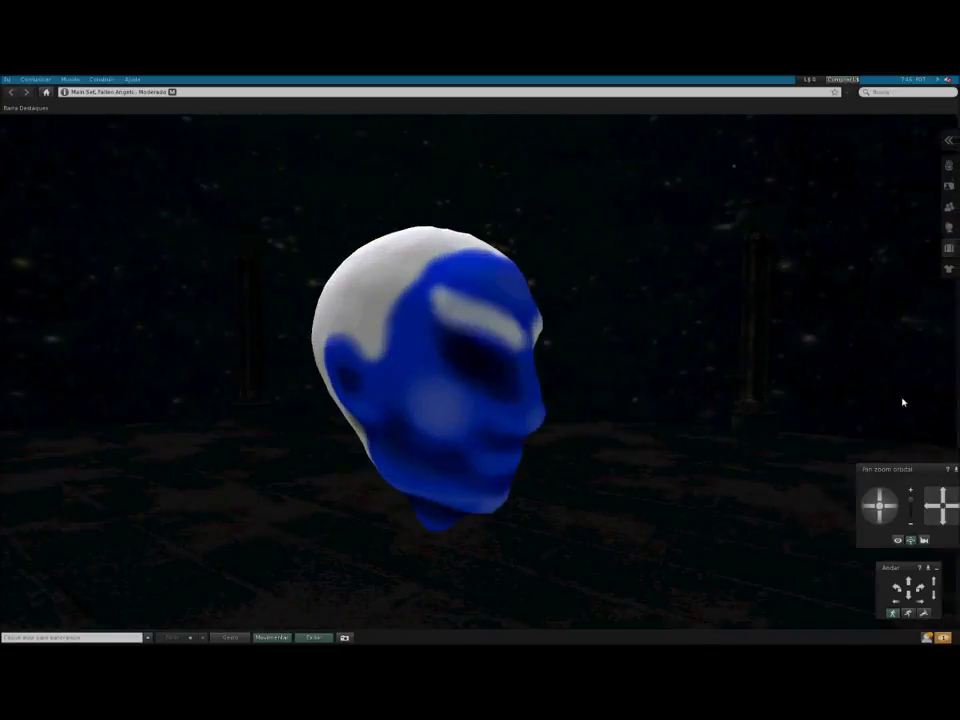
left_click(870, 507)
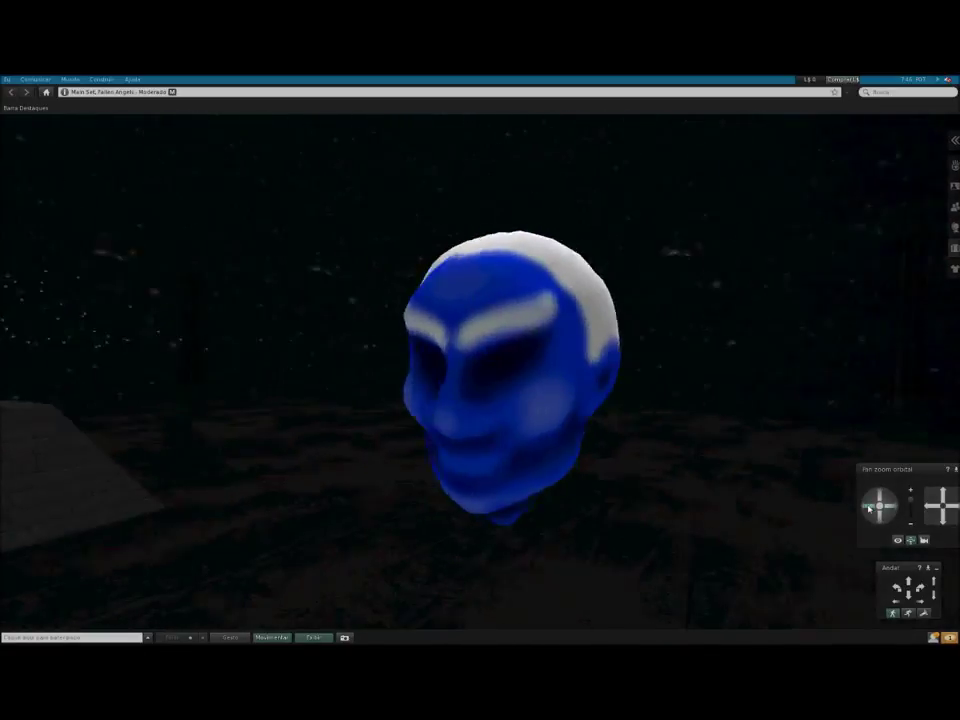
Set the sun to Meia-noite (midnight) and orbit closer around the blue head.
left_click(70, 79)
mouse_move(98, 185)
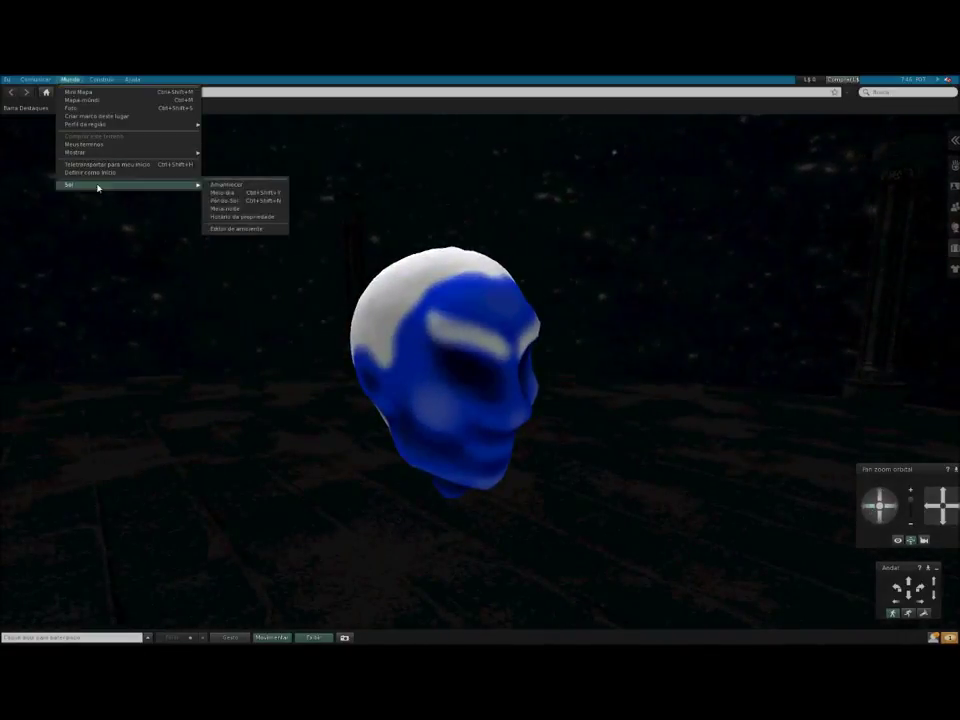
left_click(234, 211)
left_click(870, 507)
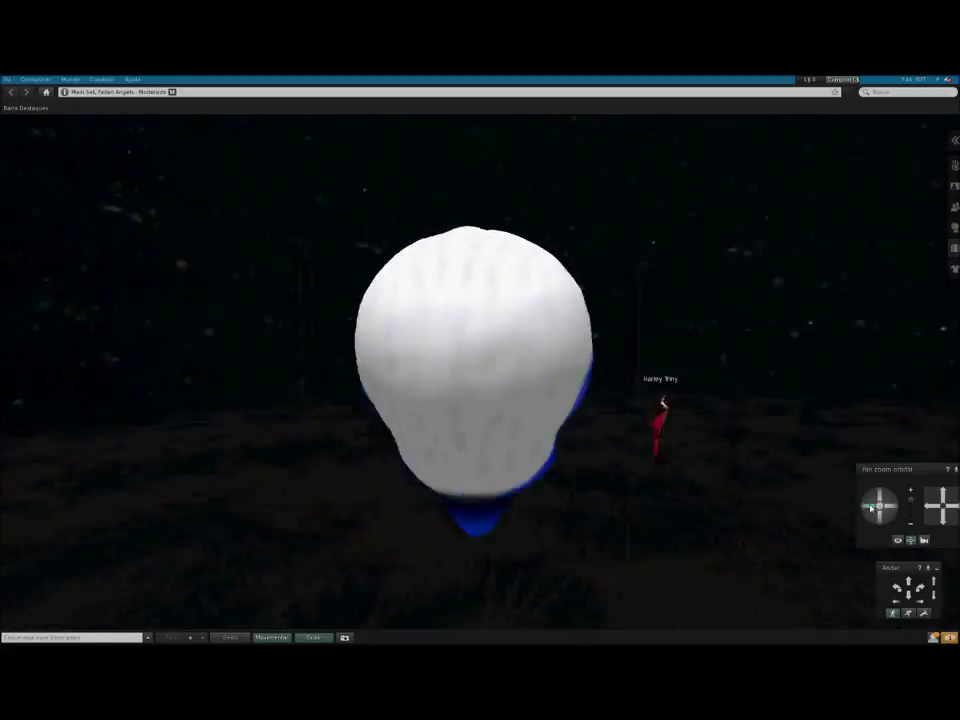
left_click_drag(870, 507, 887, 507)
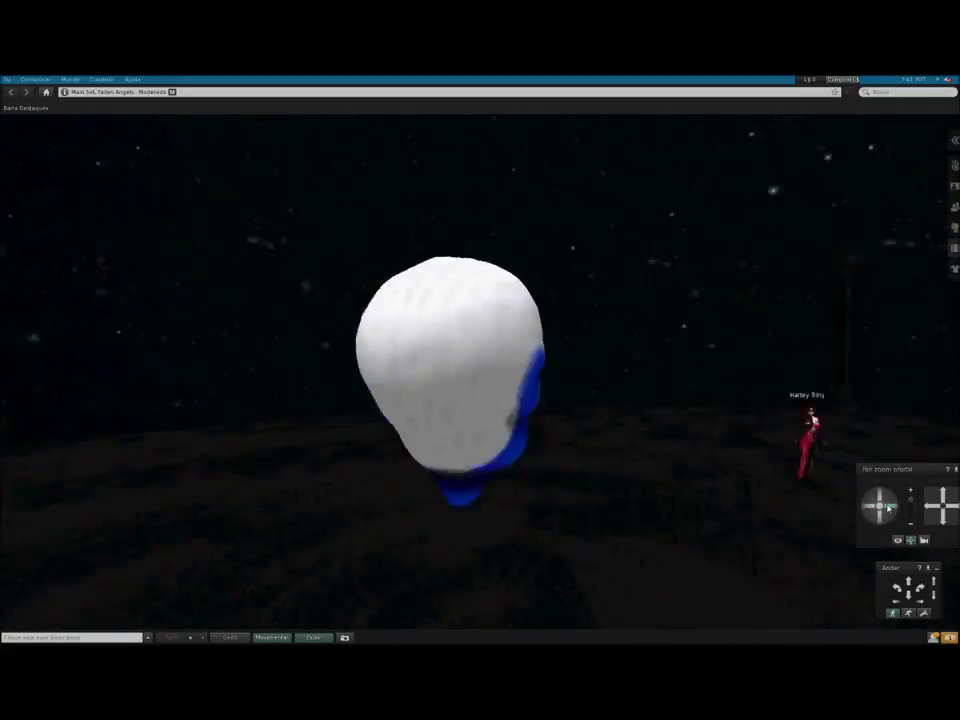
left_click_drag(887, 507, 707, 493)
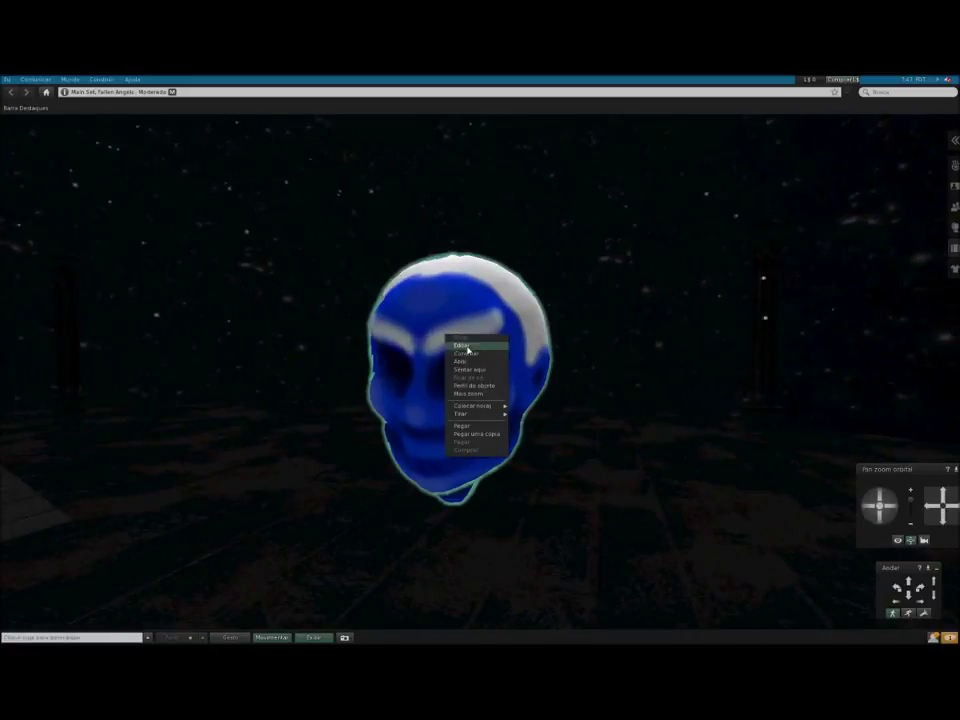
Give the head a shiny finish with the Brilho setting on the Textura tab.
left_click(465, 346)
left_click(68, 284)
left_click(87, 287)
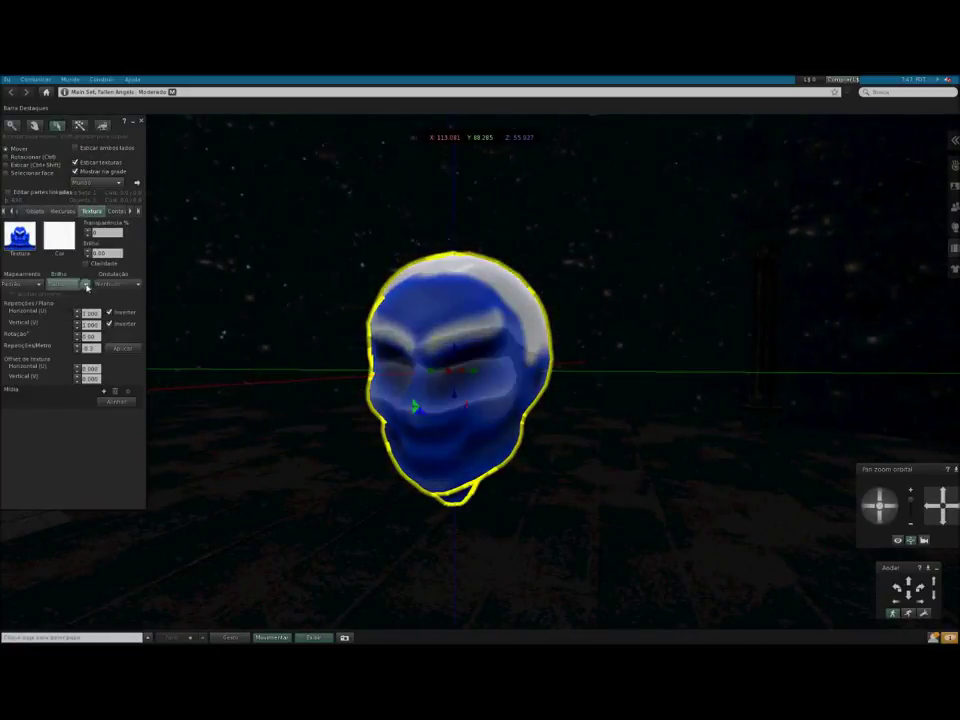
left_click(141, 121)
Upload the LY GUARDIAN TEXTURE 2 image.
left_click(101, 79)
left_click(224, 193)
left_click(392, 360)
left_click(446, 460)
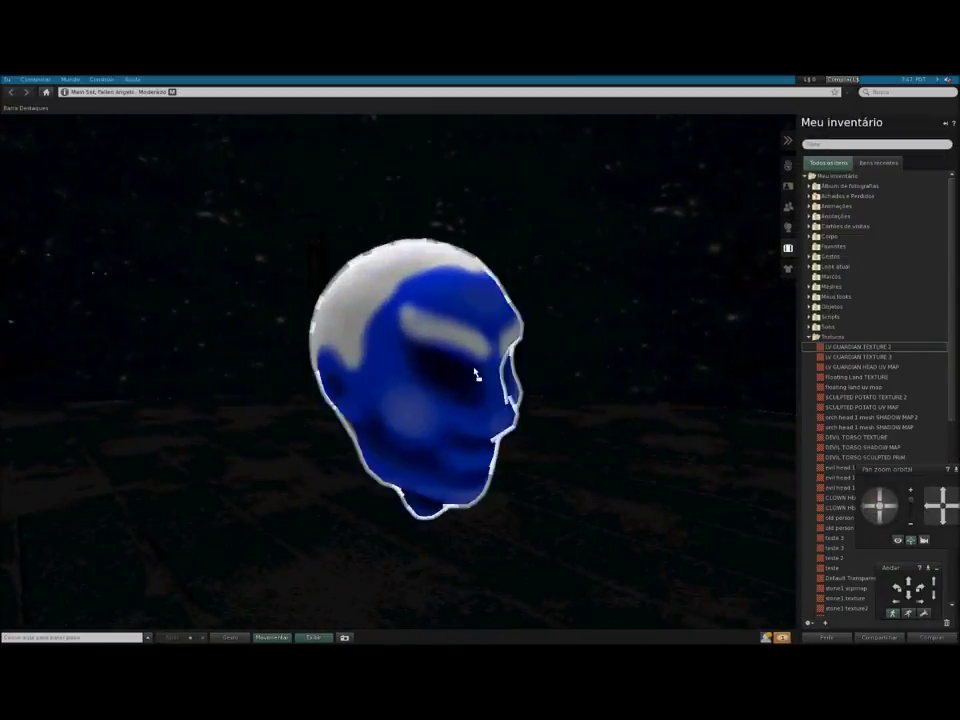
Orbit around the textured head to inspect it from its other side.
left_click_drag(476, 369, 773, 516, "alt")
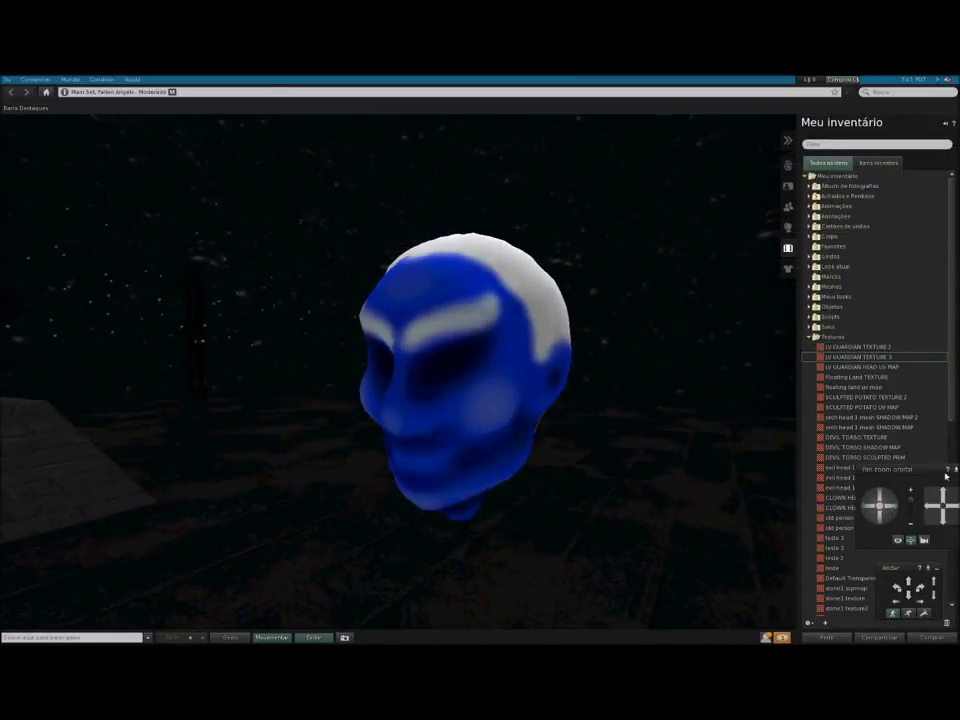
key("ctrl+i")
key("ctrl+3")
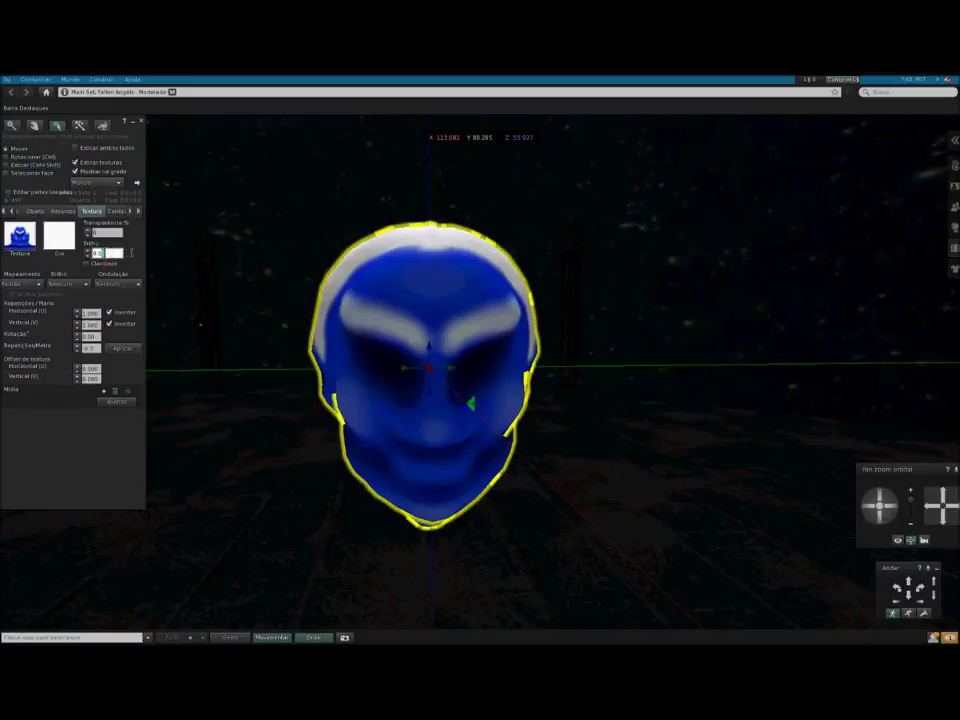
left_click(142, 124)
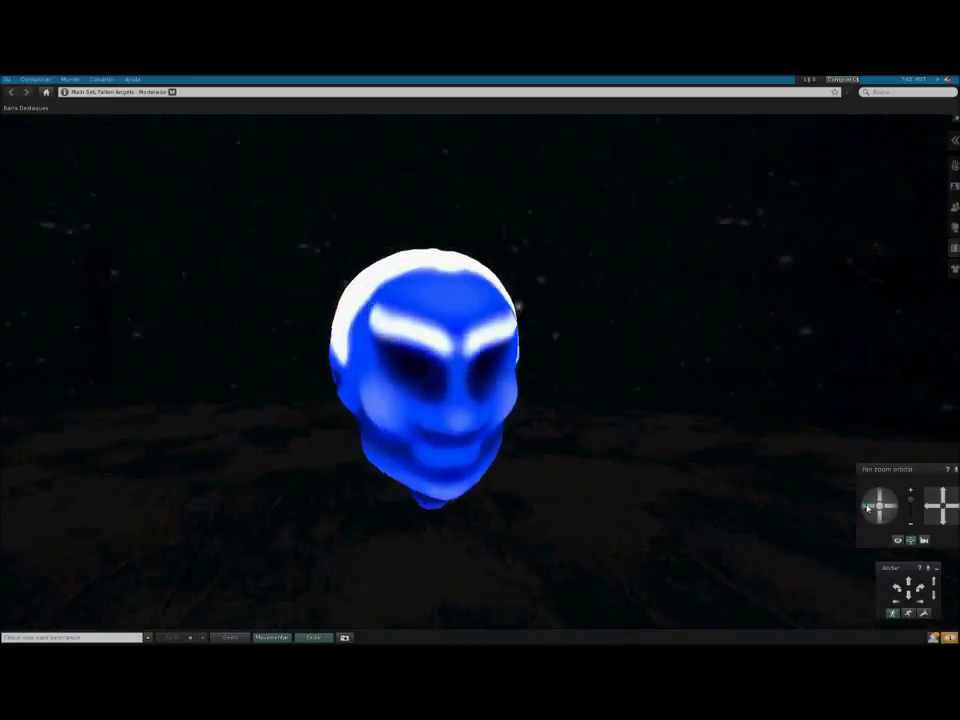
left_click_drag(868, 507, 868, 507)
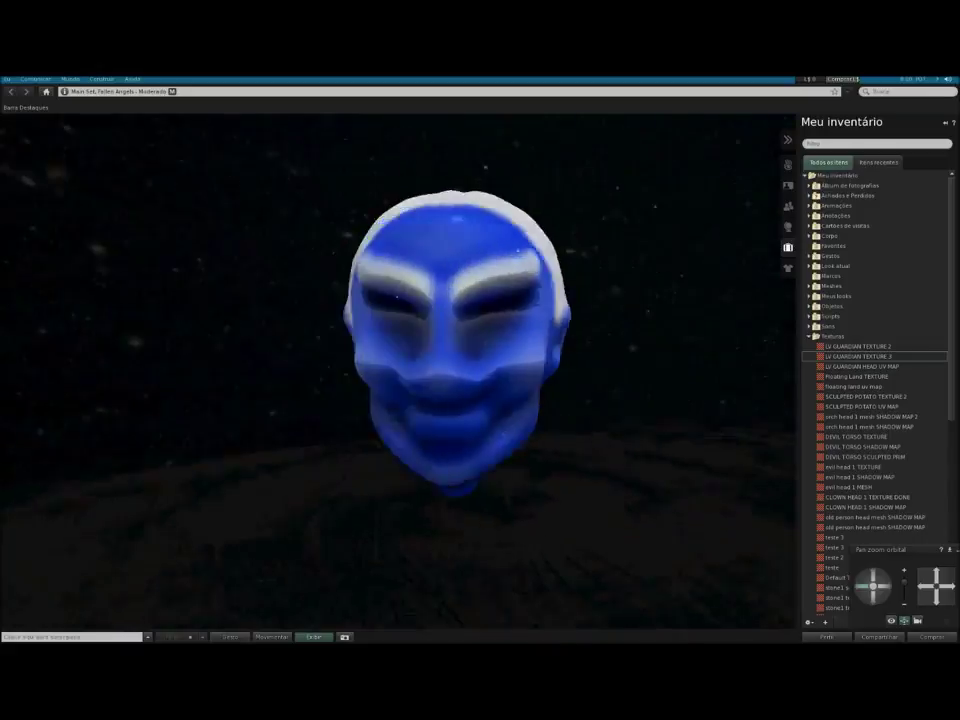
Open the Build editor (Ctrl+3) on the guardian head to rez the second head beside it.
key("ctrl+3")
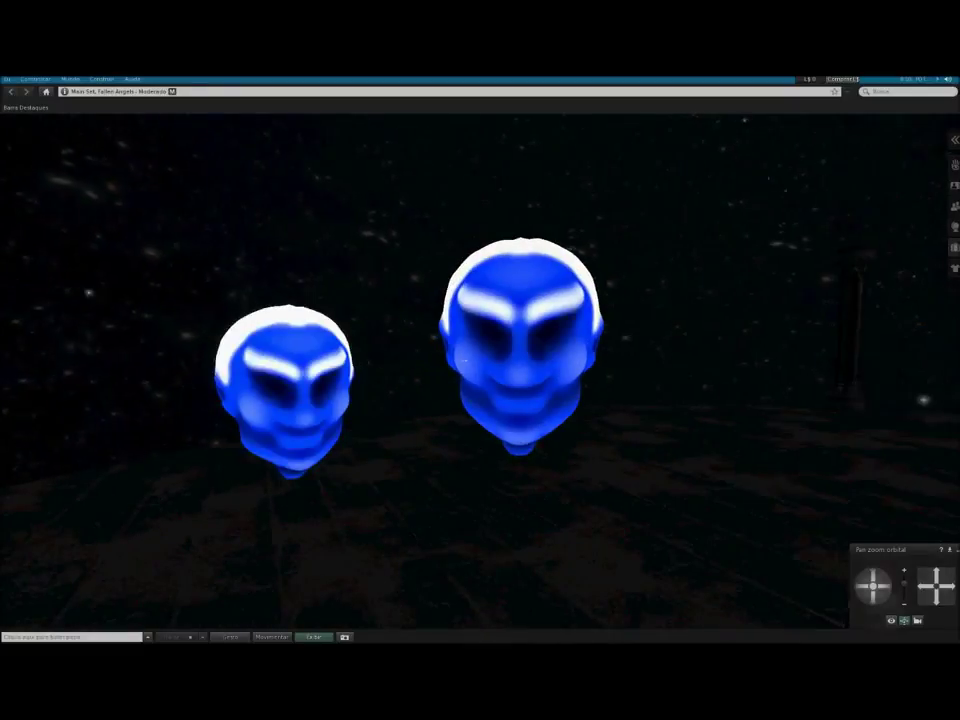
key("ctrl+i")
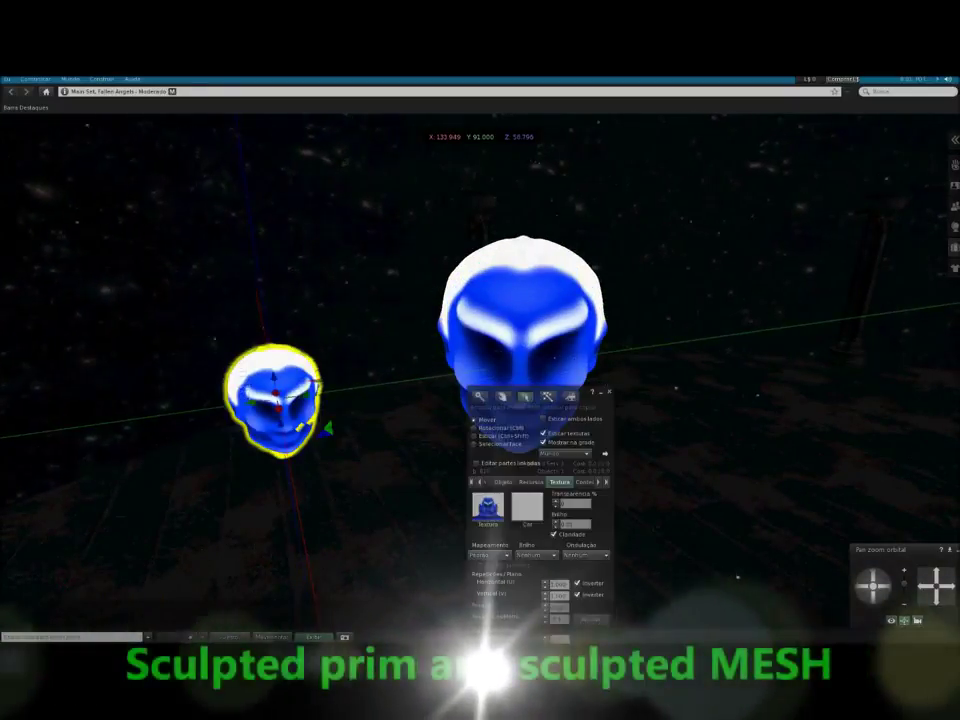